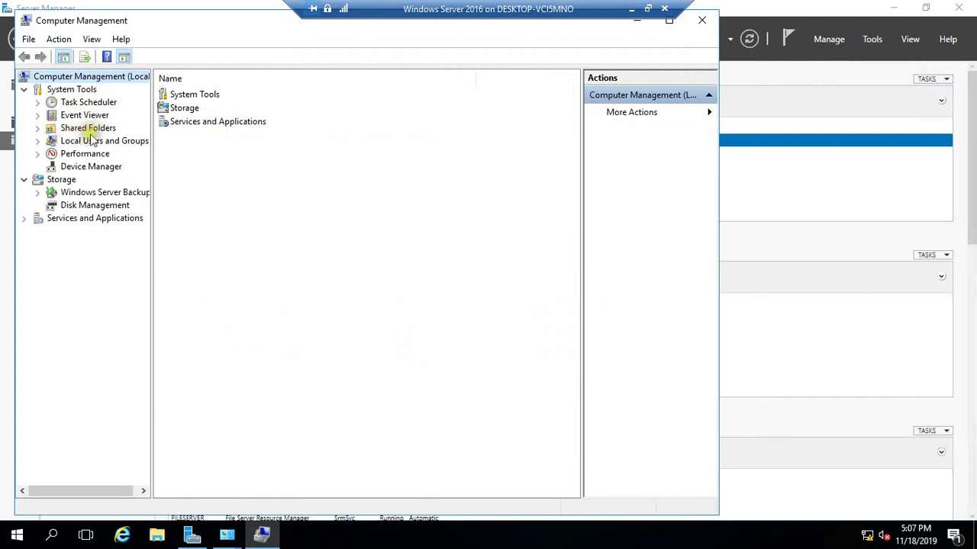
Step: Start a new local user account, entering its user name, the account password and the password confirmation
left_click(105, 141)
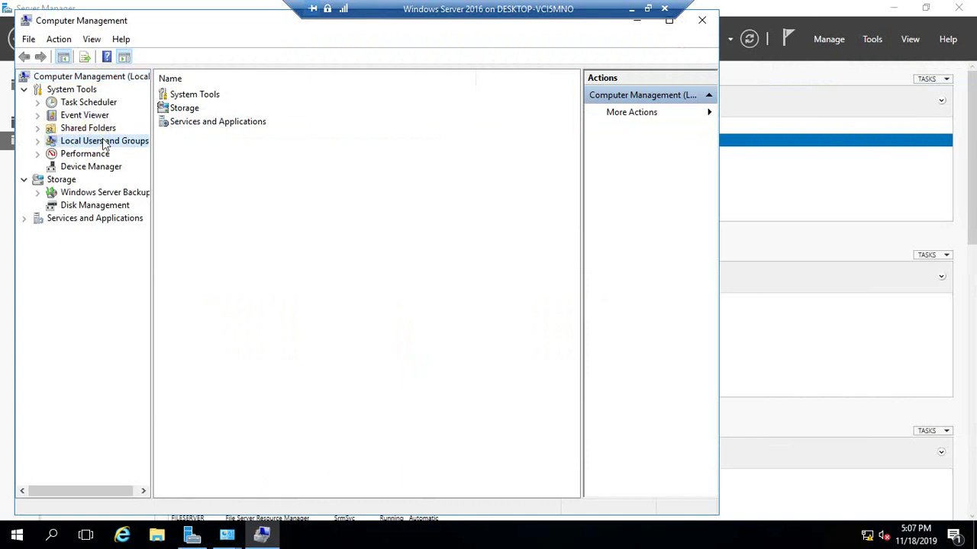
left_click(181, 95)
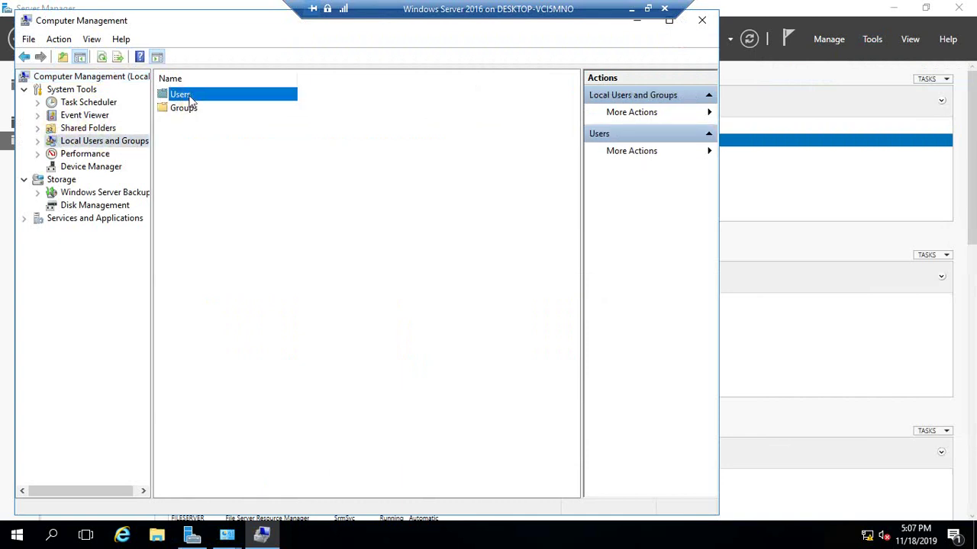
right_click(191, 100)
left_click(224, 107)
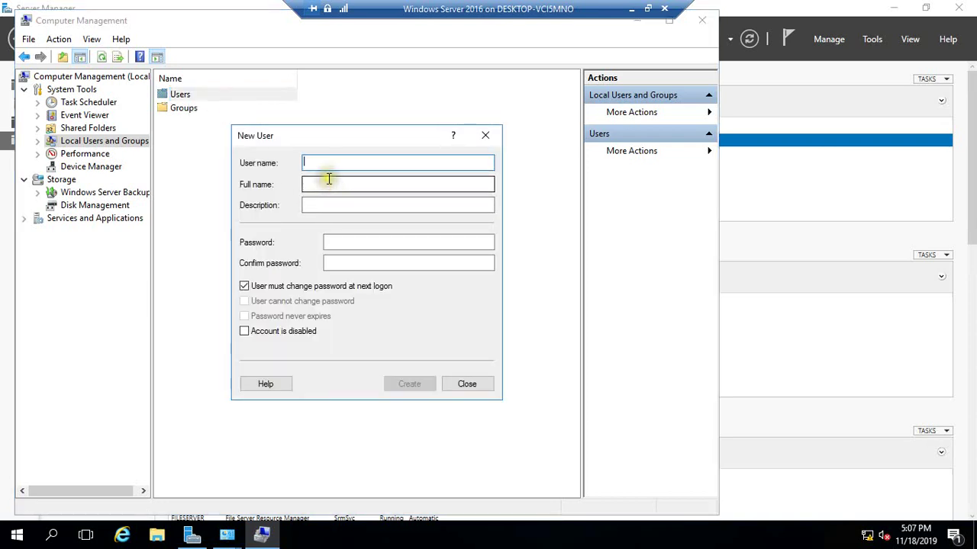
type("james")
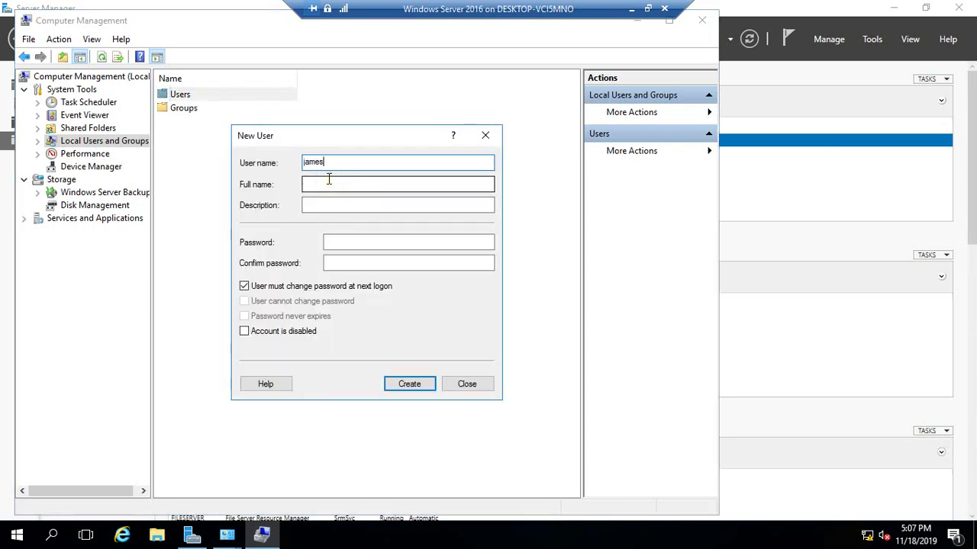
key("Tab")
key("Tab")
key("Tab")
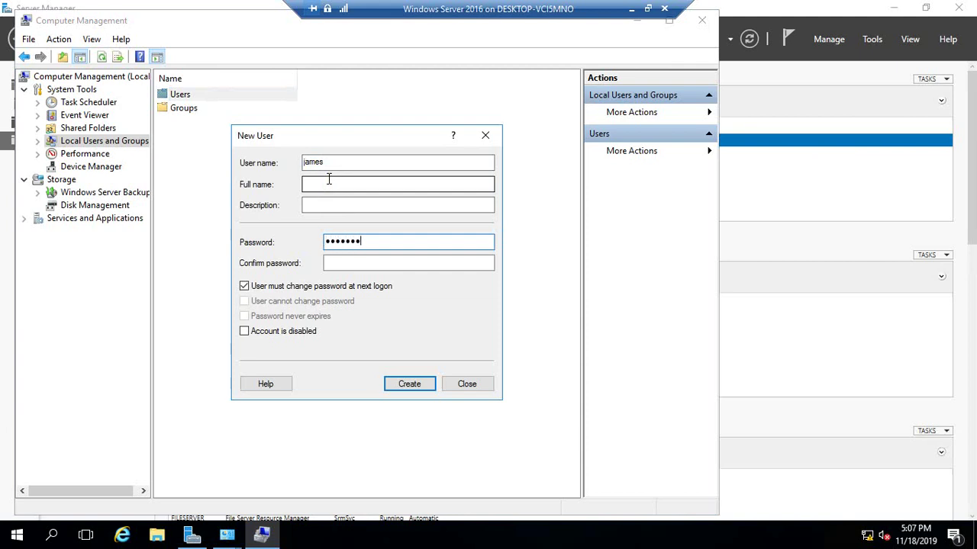
key("Tab")
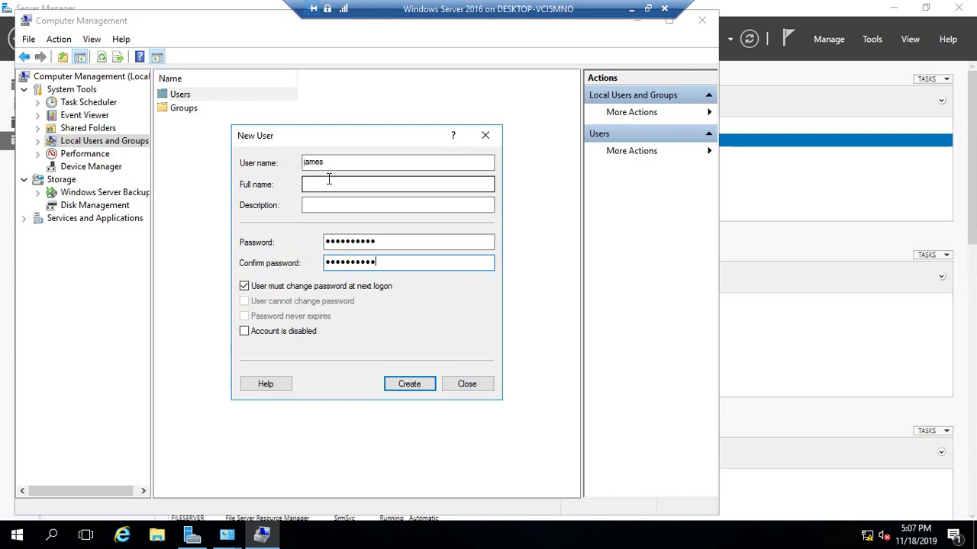
Step: Replace the forced password change at next logon with User cannot change password and Password never expires, and create the account
left_click(248, 286)
left_click(259, 301)
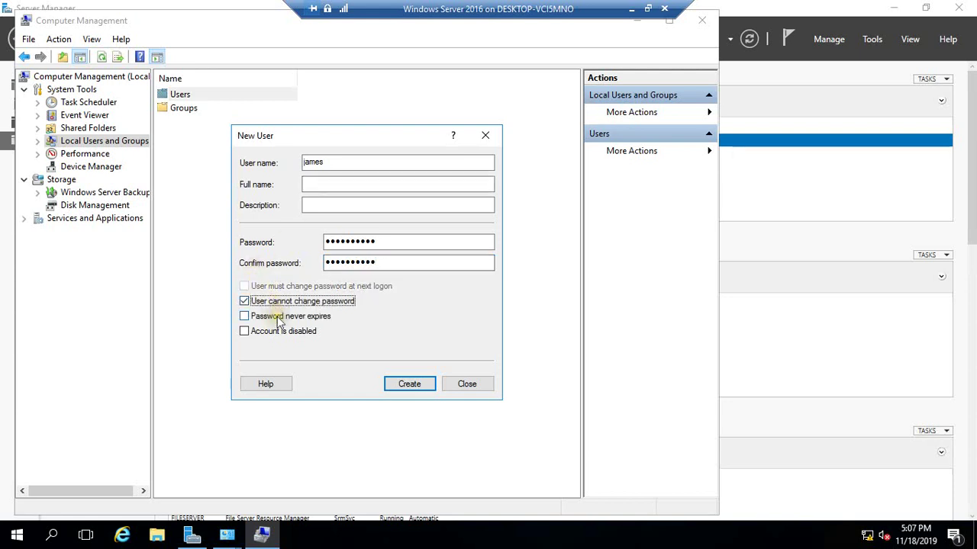
left_click(279, 317)
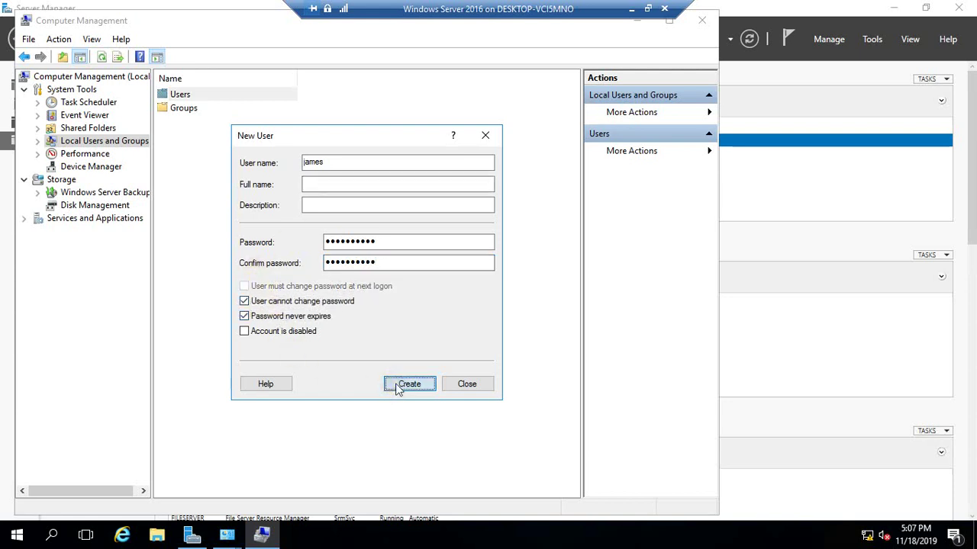
left_click(409, 384)
left_click(487, 137)
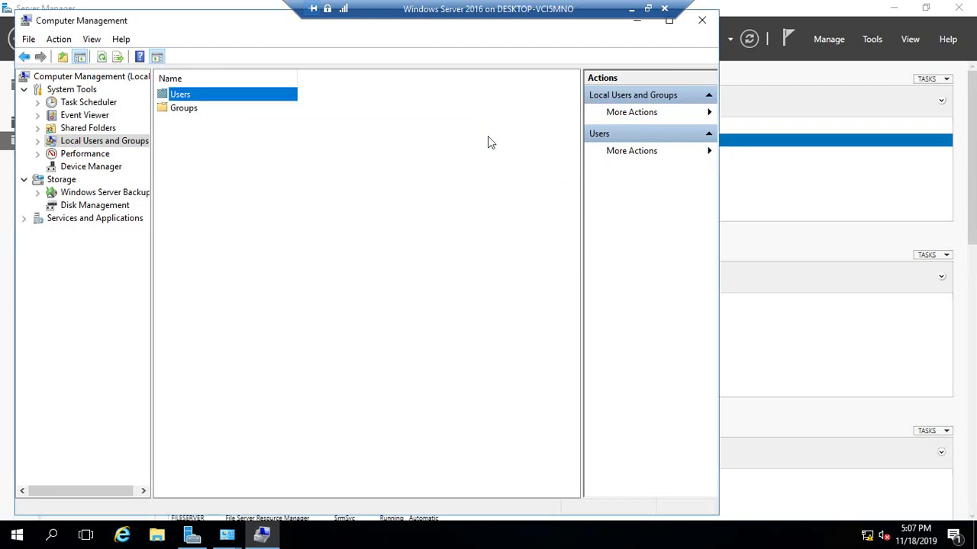
Step: Examine the list of local user accounts for the new account, and minimize Computer Management
left_click(219, 146)
double_click(183, 94)
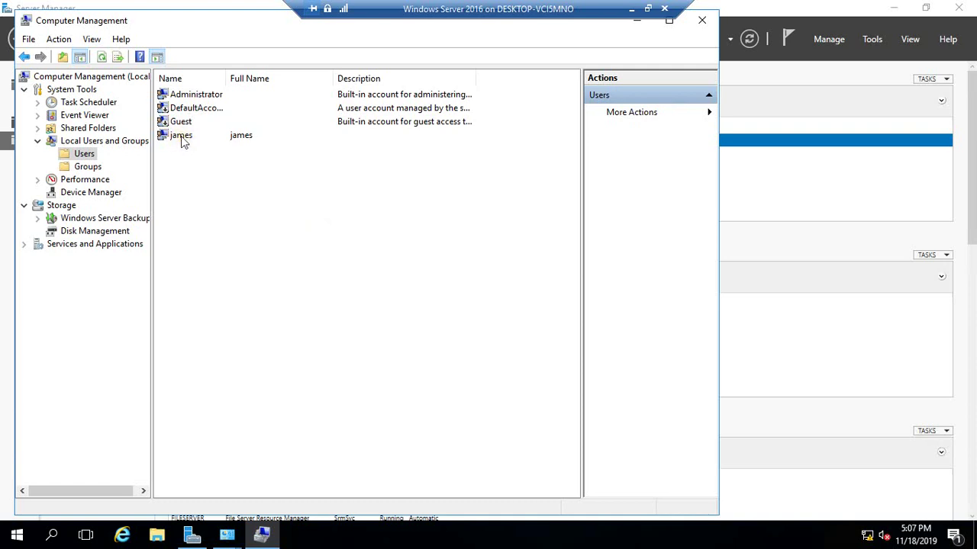
left_click(635, 21)
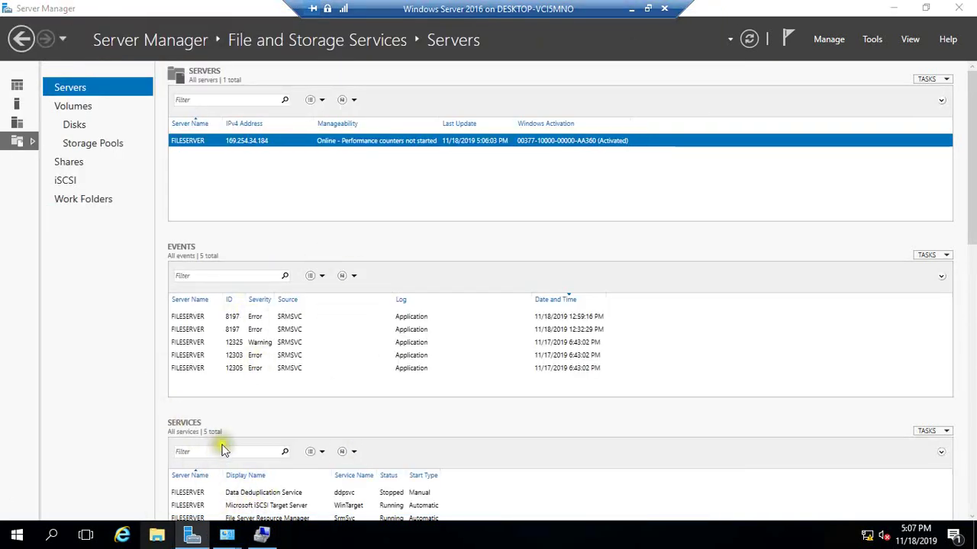
Step: Create a folder named Information on Local Disk (C:) in File Explorer
left_click(156, 534)
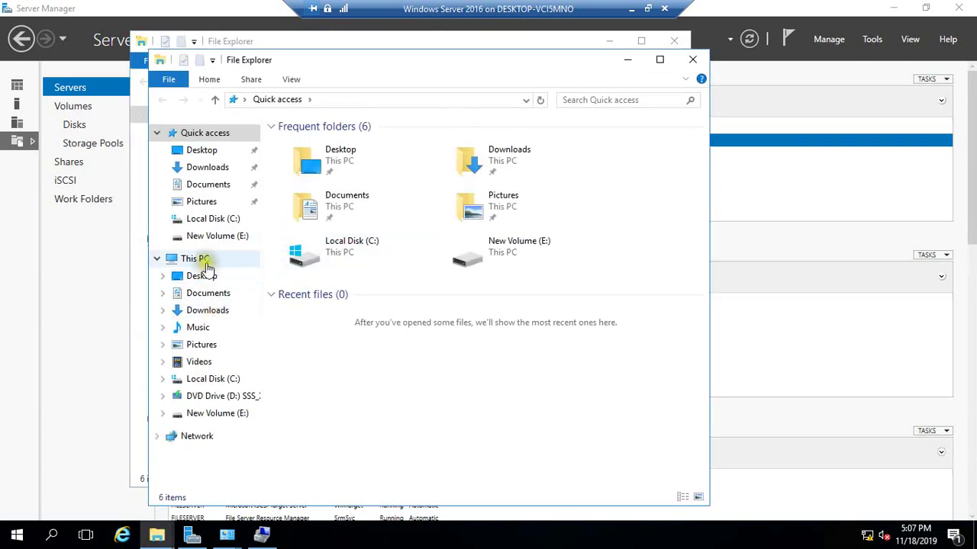
left_click(204, 261)
double_click(343, 304)
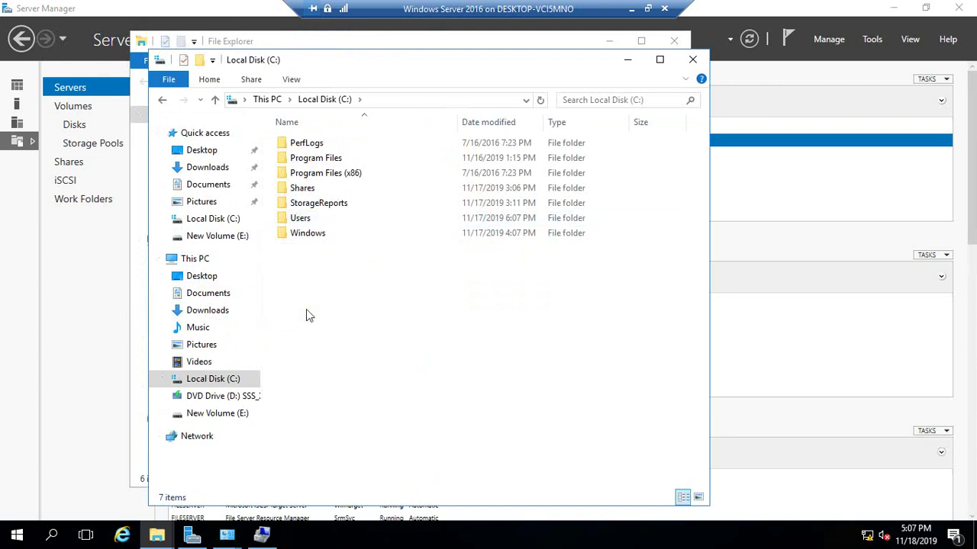
key("ctrl+shift+n")
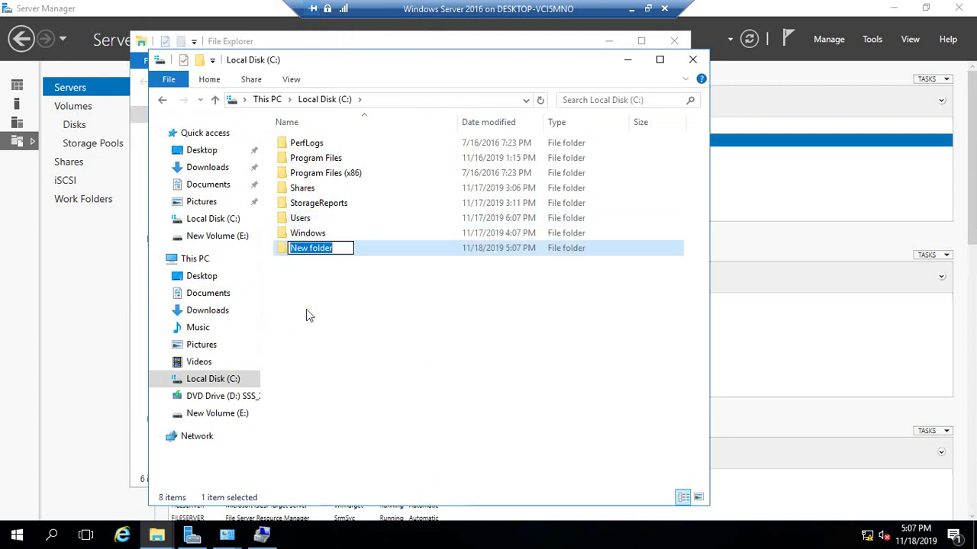
type("Information")
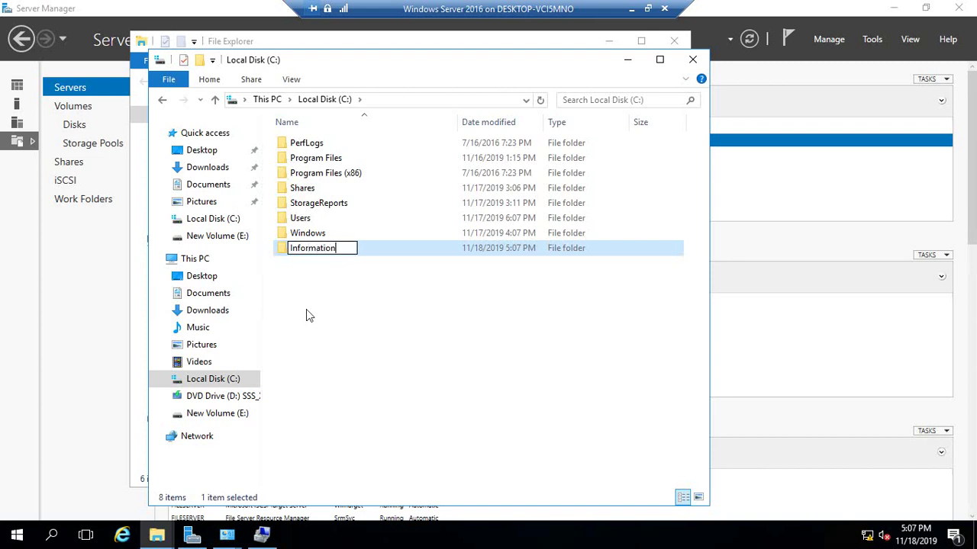
key("Return")
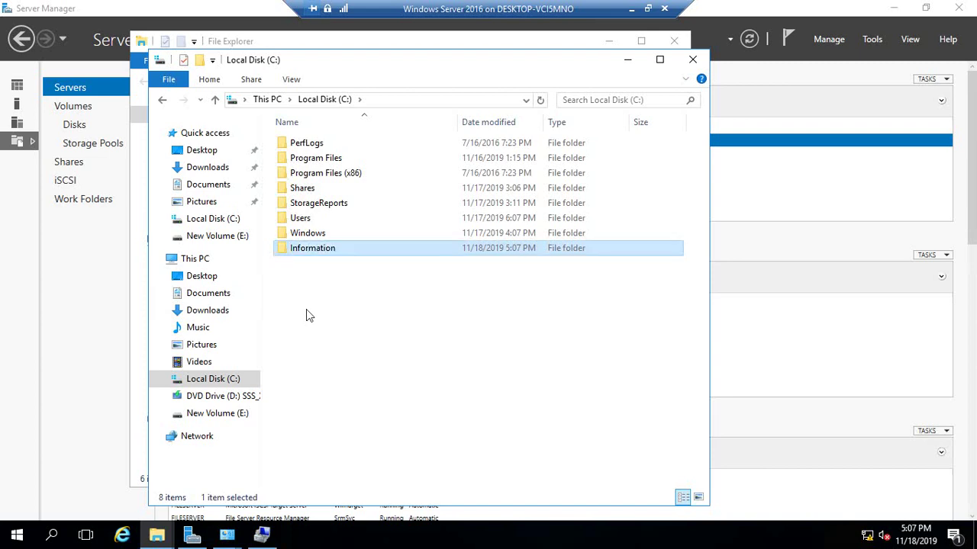
Step: Create a subfolder named Visible inside the Information folder
double_click(313, 251)
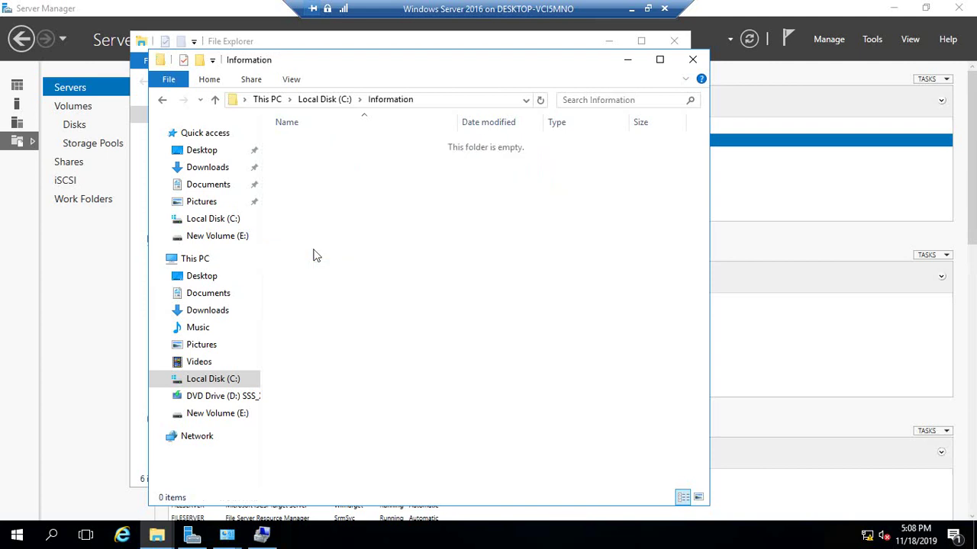
right_click(310, 167)
mouse_move(362, 339)
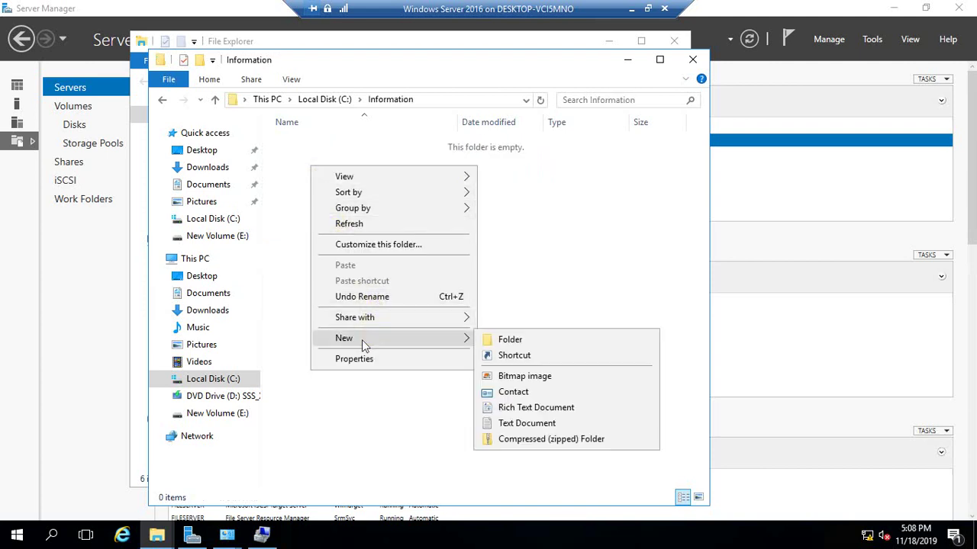
left_click(504, 339)
type("Visible")
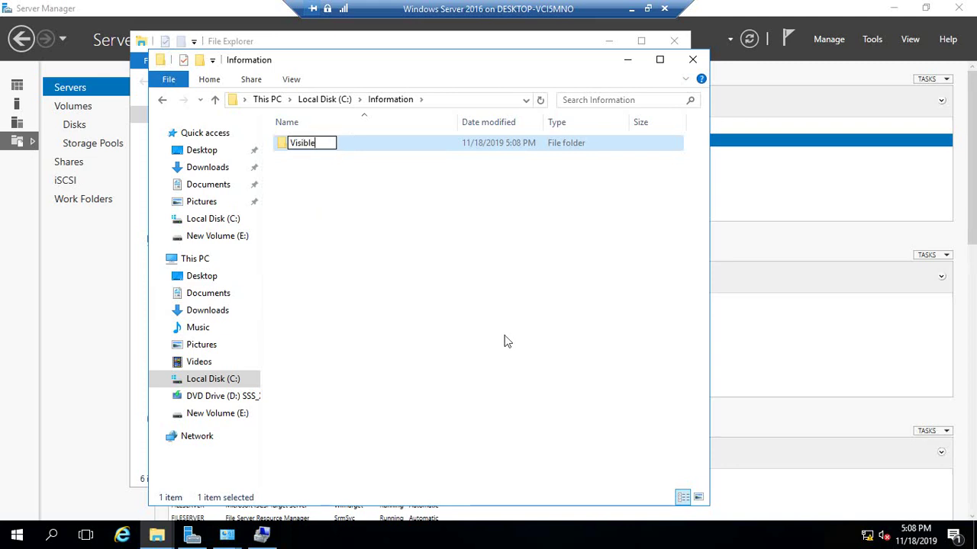
key("Return")
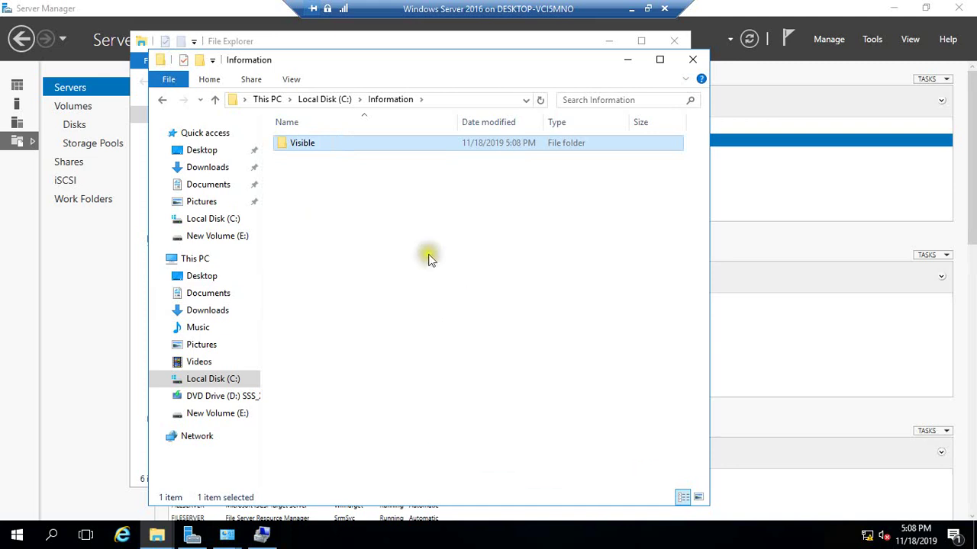
Step: Create a second subfolder named invisiable inside the Information folder
left_click(355, 218)
key("ctrl+shift+n")
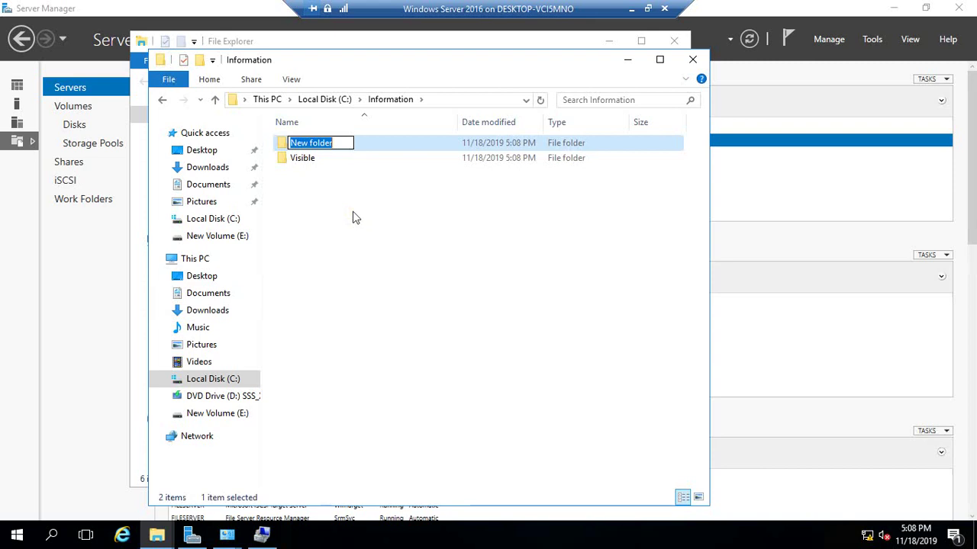
type("invisiable")
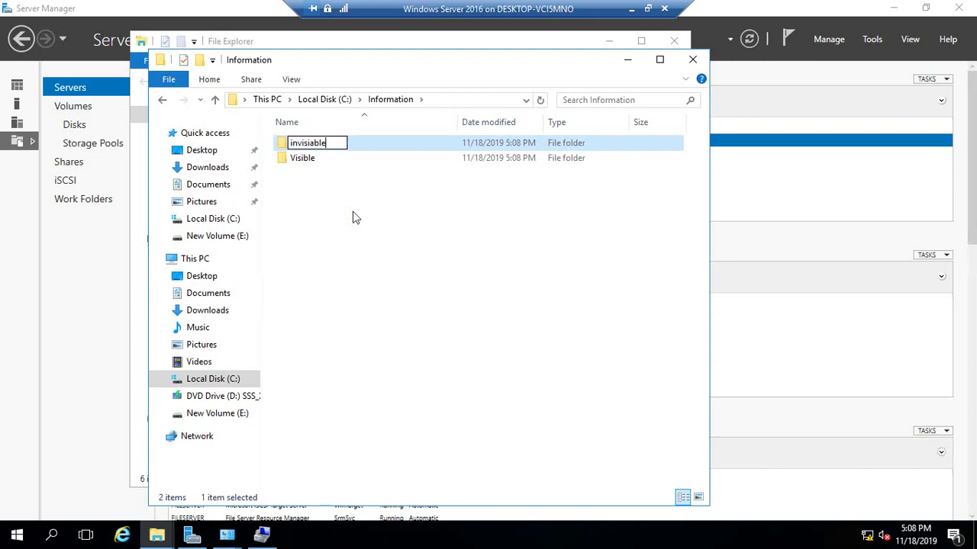
key("Return")
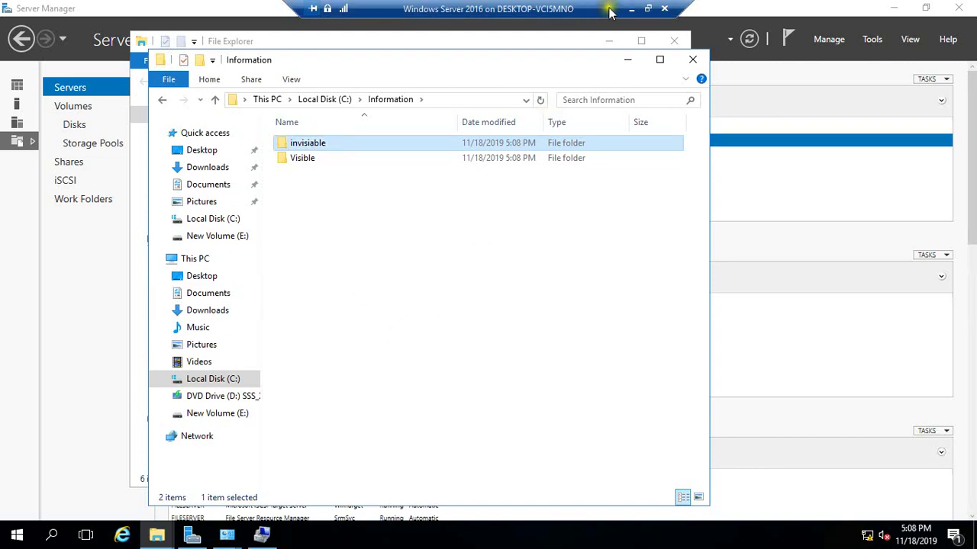
left_click(647, 8)
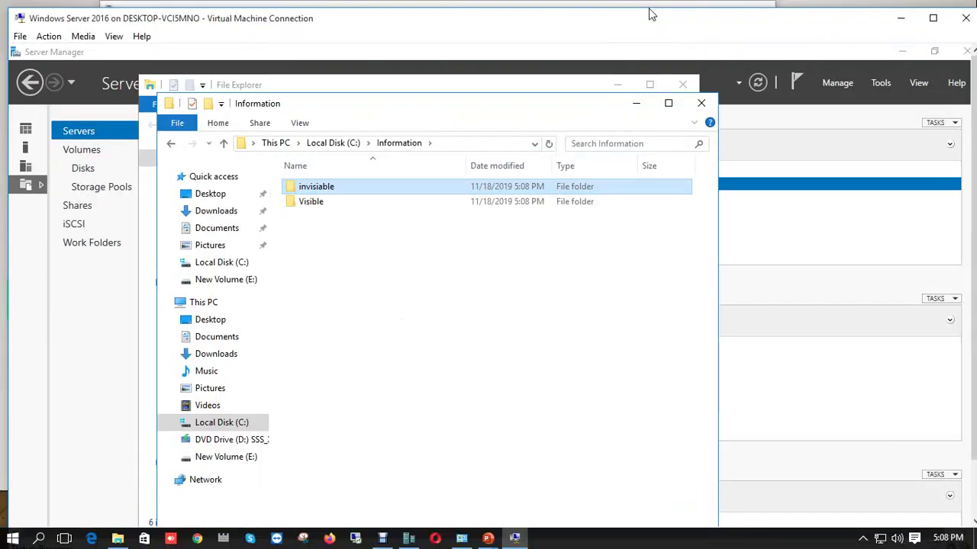
left_click(382, 538)
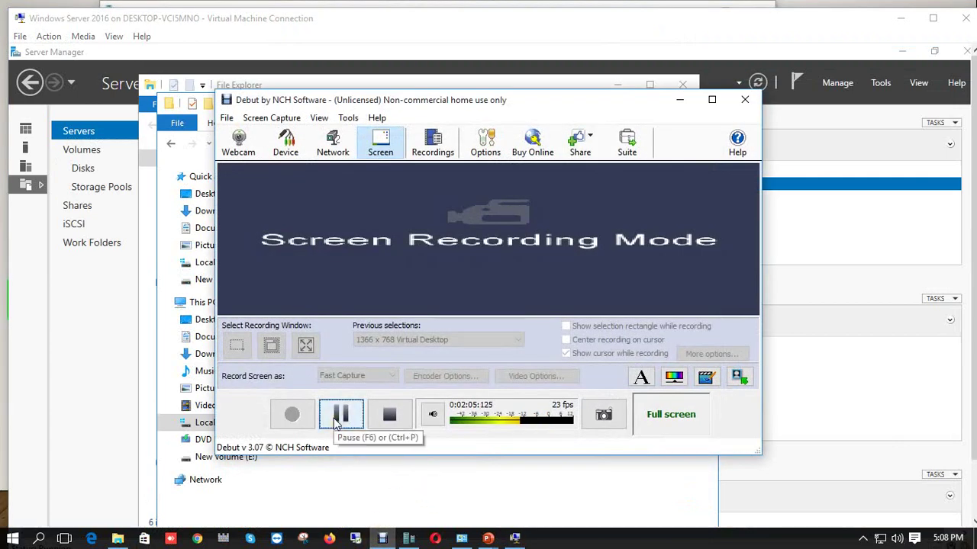
left_click(341, 414)
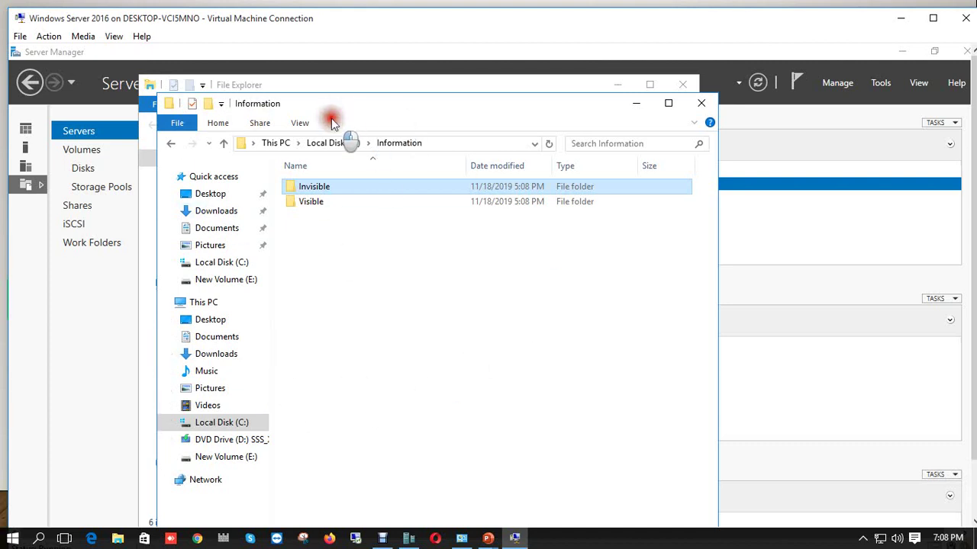
Step: Close both File Explorer windows and return the virtual machine to full-screen mode
left_click(312, 203, "ctrl")
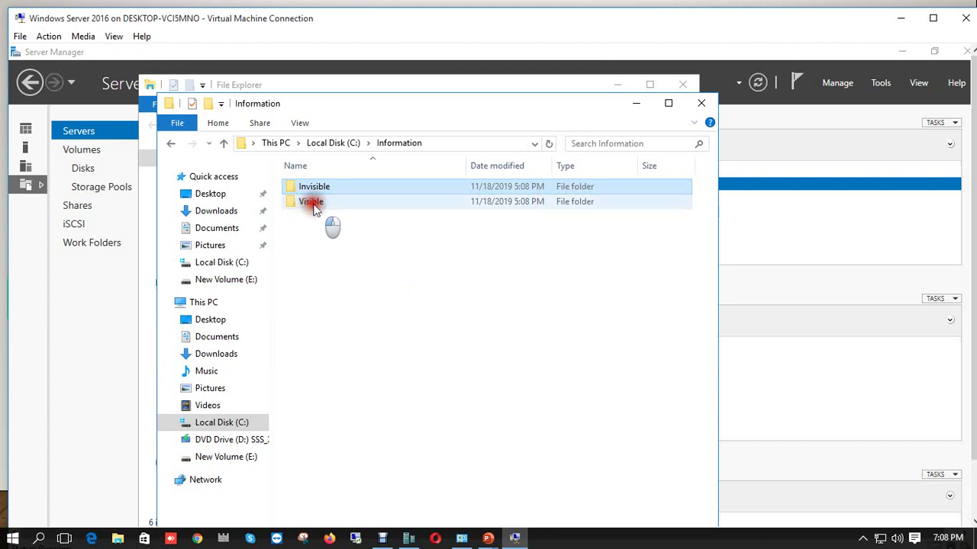
left_click(700, 103)
left_click(679, 85)
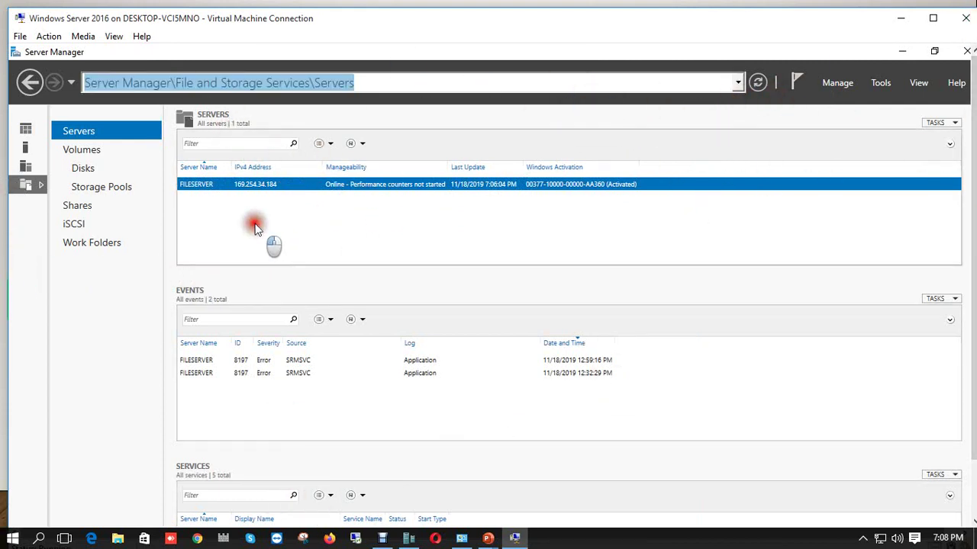
left_click(114, 36)
left_click(131, 52)
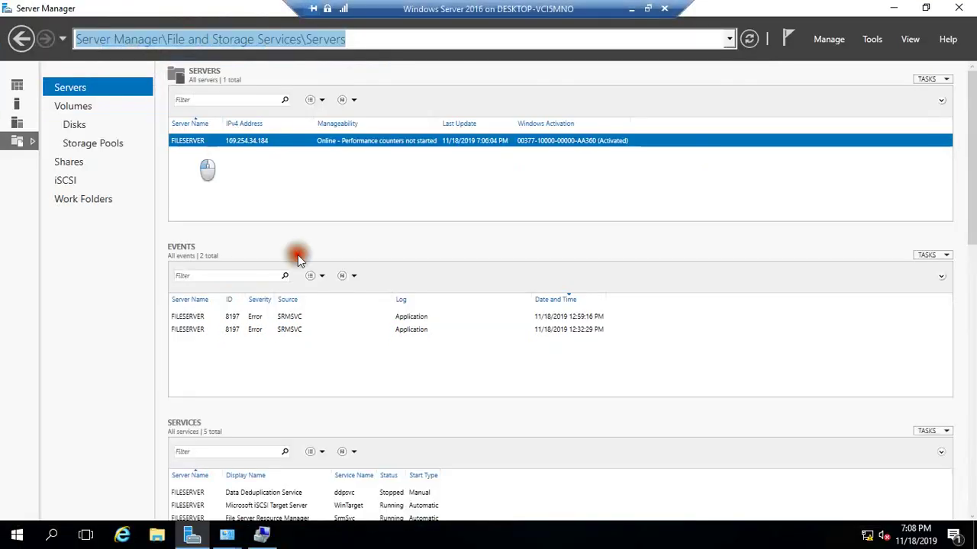
Step: Open the Information folder on Local Disk (C:) in File Explorer
left_click(156, 534)
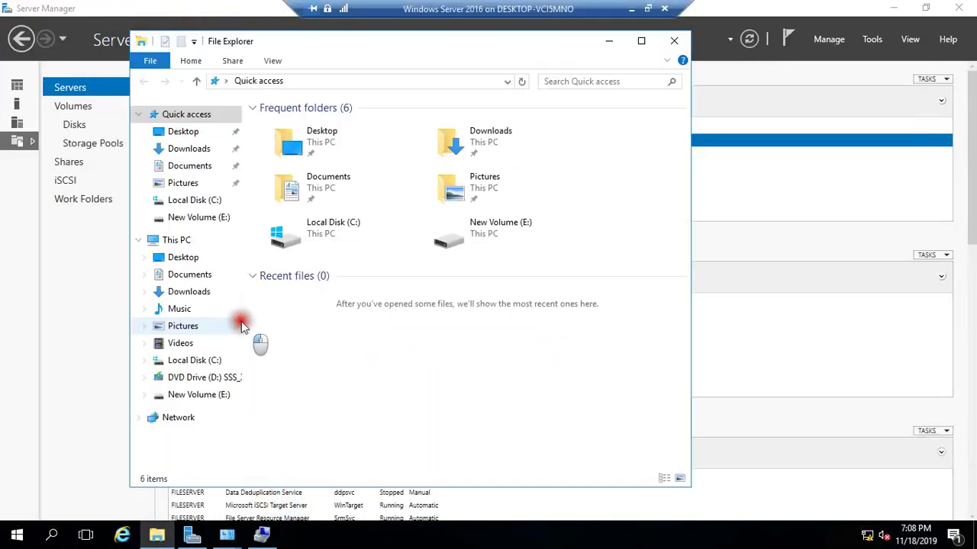
left_click(177, 241)
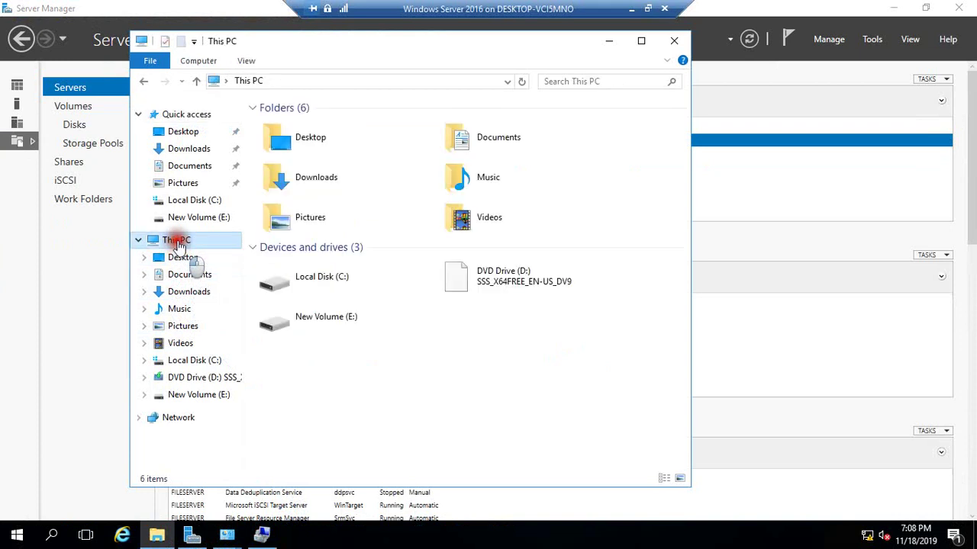
double_click(305, 282)
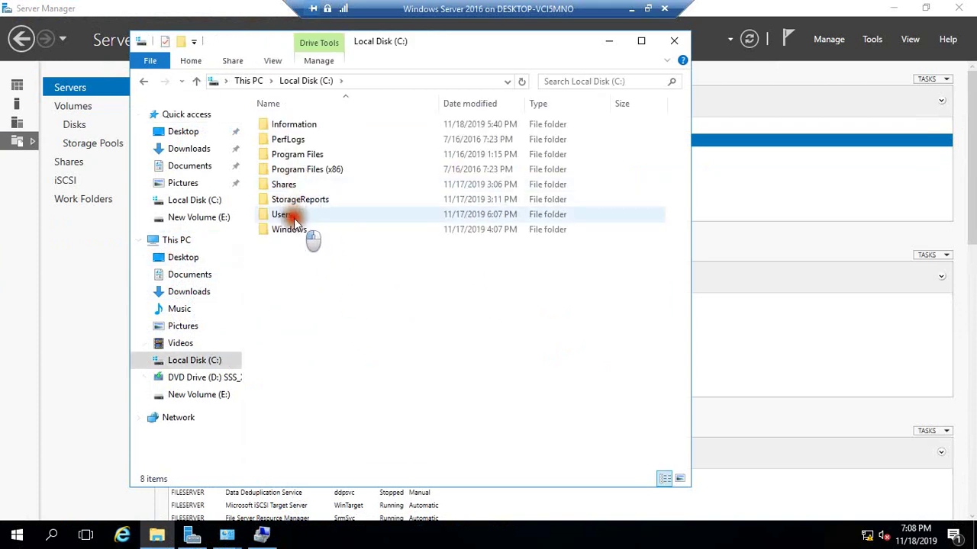
double_click(286, 125)
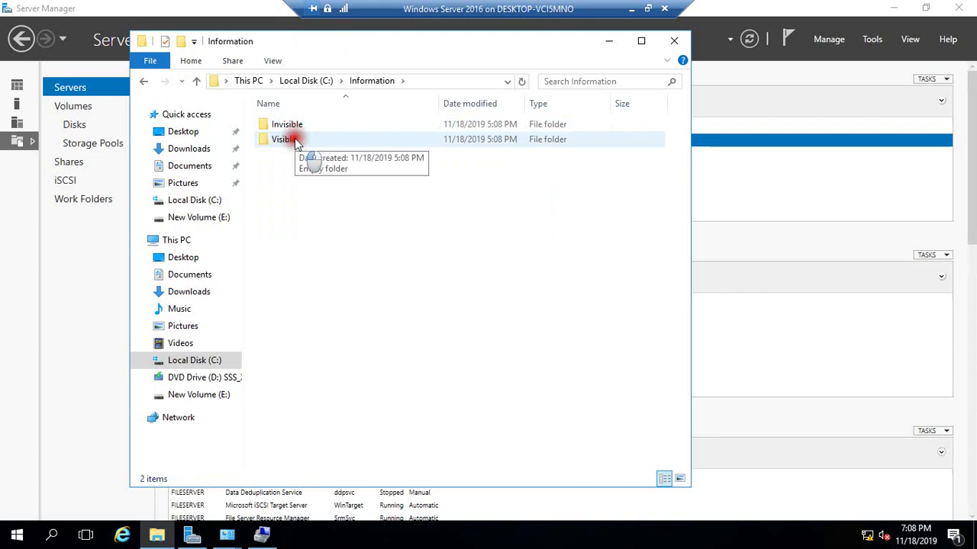
Step: Open the advanced security settings of the Visible folder
left_click(296, 144)
right_click(296, 145)
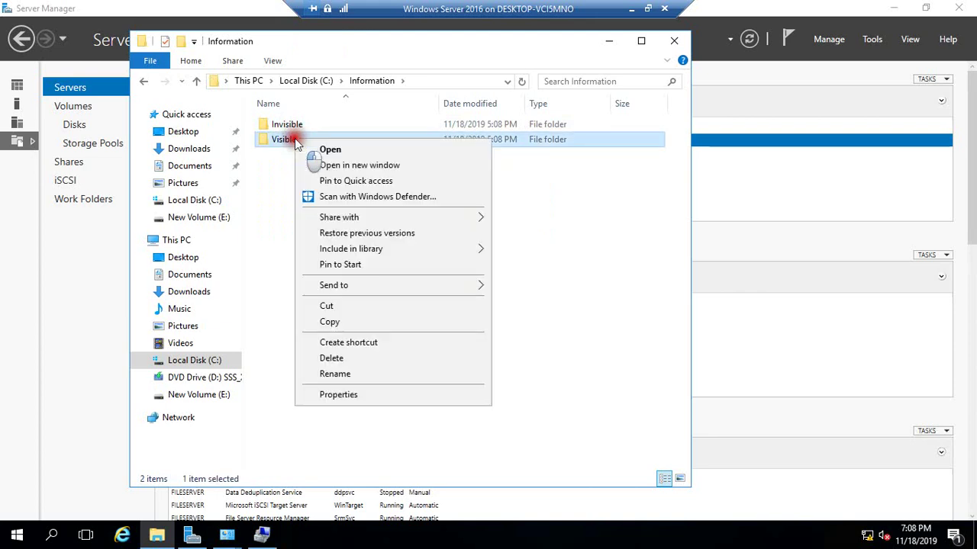
left_click(349, 394)
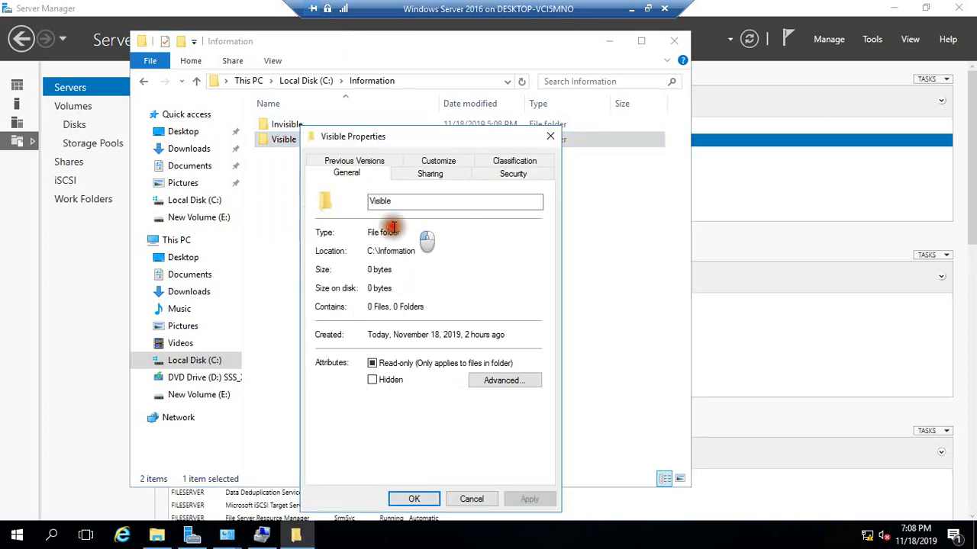
left_click(496, 174)
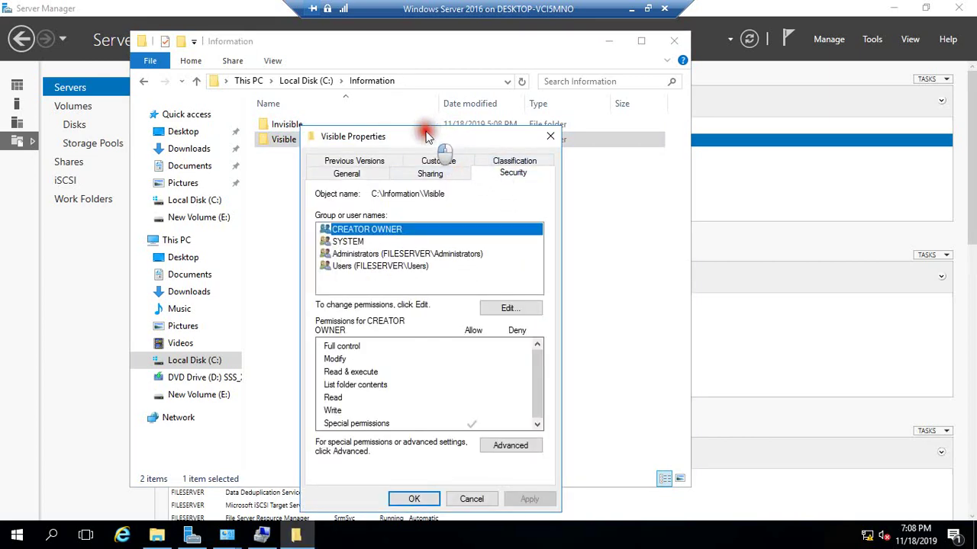
left_click_drag(442, 133, 451, 71)
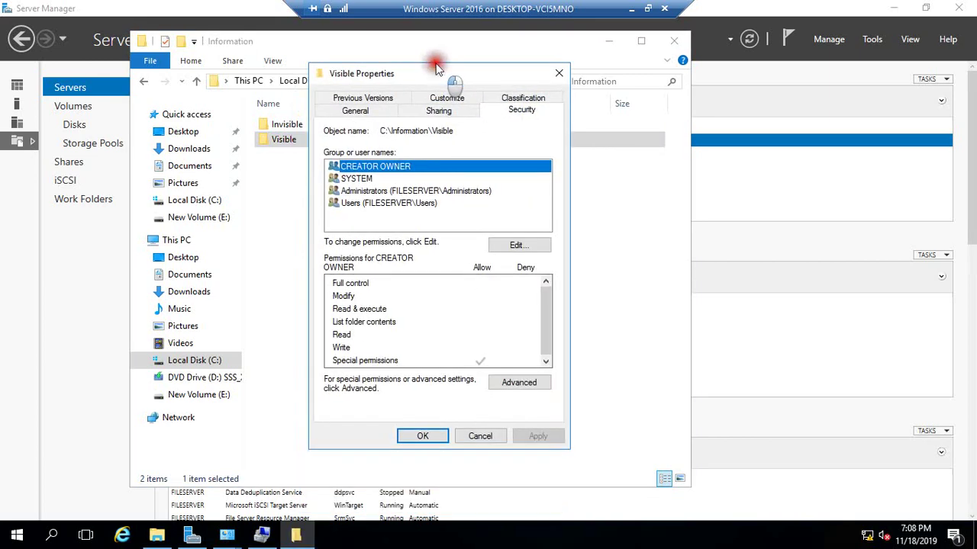
left_click(527, 384)
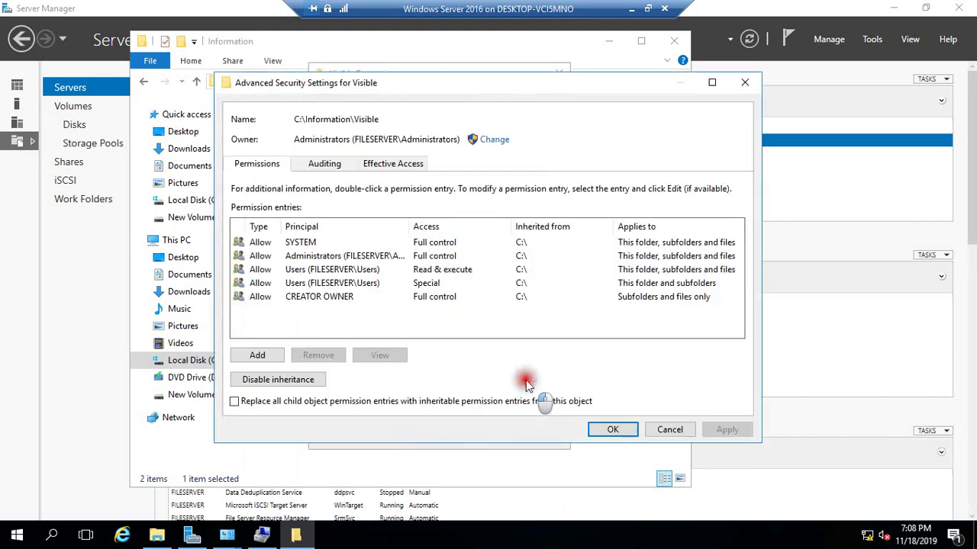
Step: Disable inheritance on the Visible folder, remove all inherited permissions, and apply the change
left_click(277, 380)
left_click(468, 285)
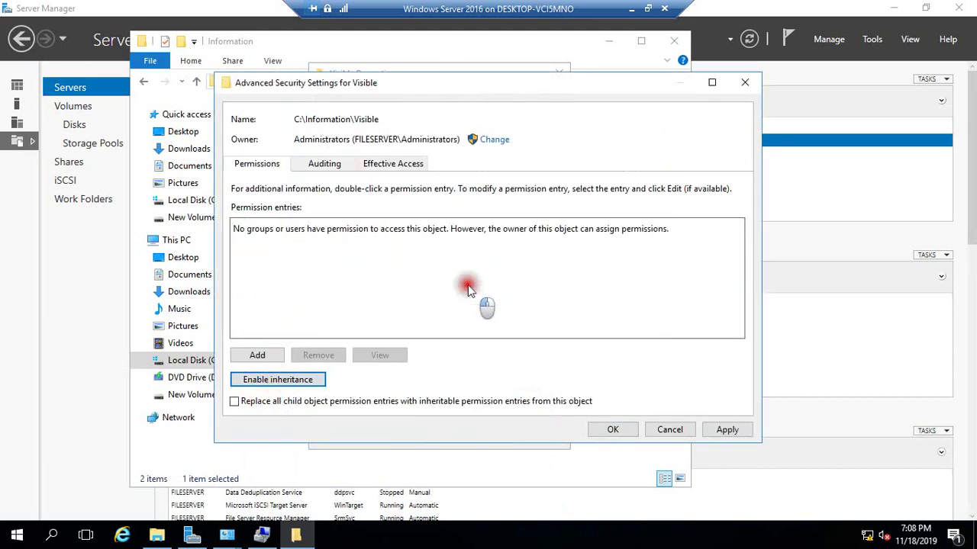
left_click(725, 428)
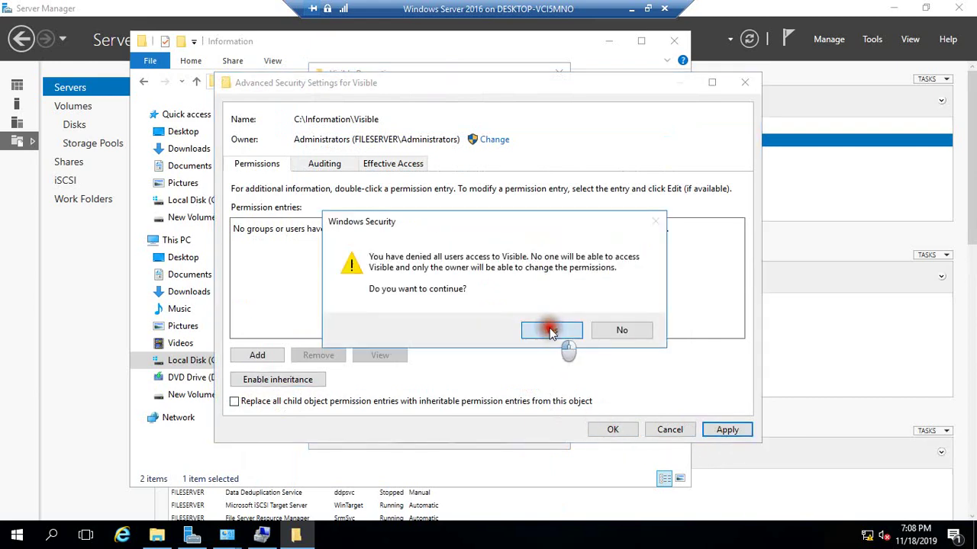
left_click(550, 330)
left_click(613, 429)
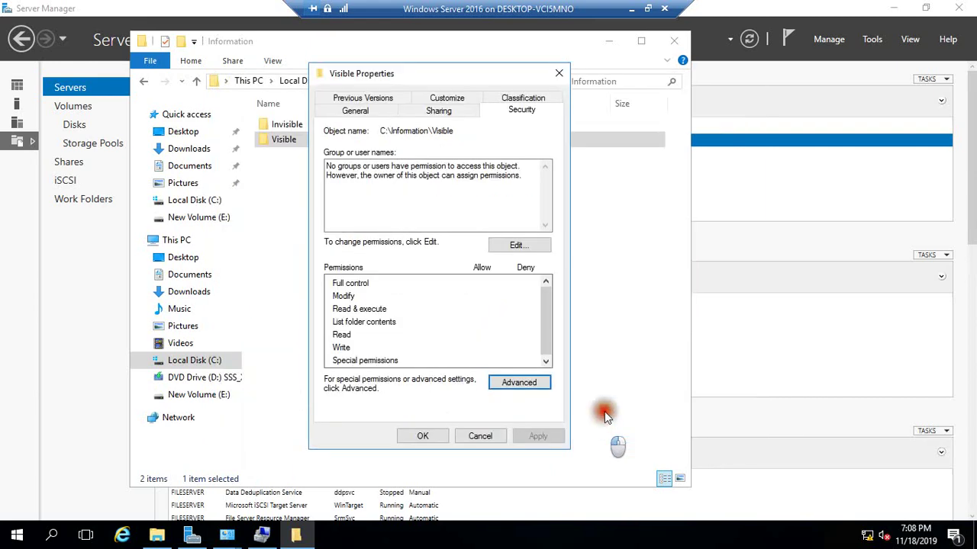
Step: Add the Administrator account to the Visible folder's permissions and allow it Full control
left_click(502, 246)
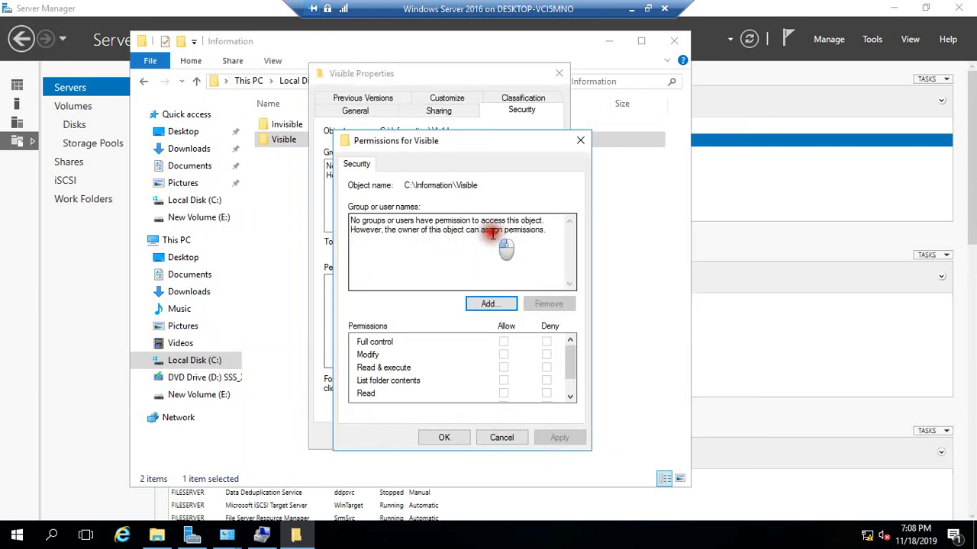
key("Return")
type("min")
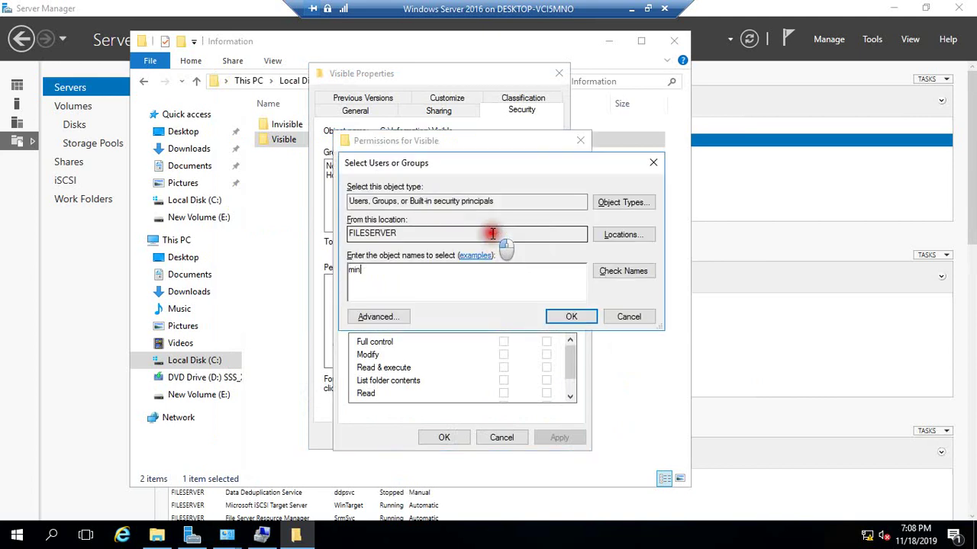
key("BackSpace")
key("BackSpace")
key("BackSpace")
type("Ad")
double_click(364, 274)
left_click_drag(365, 275, 349, 274)
type("Ad")
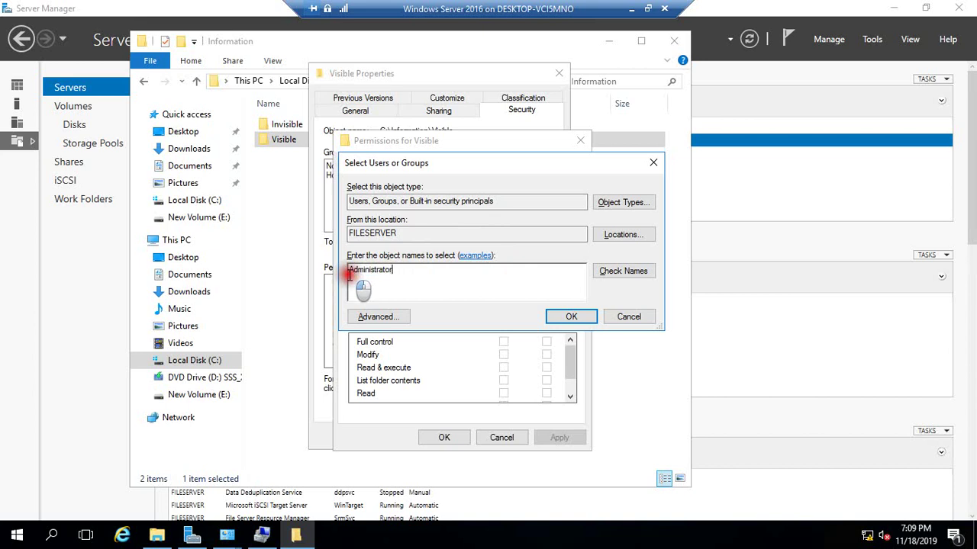
left_click(603, 273)
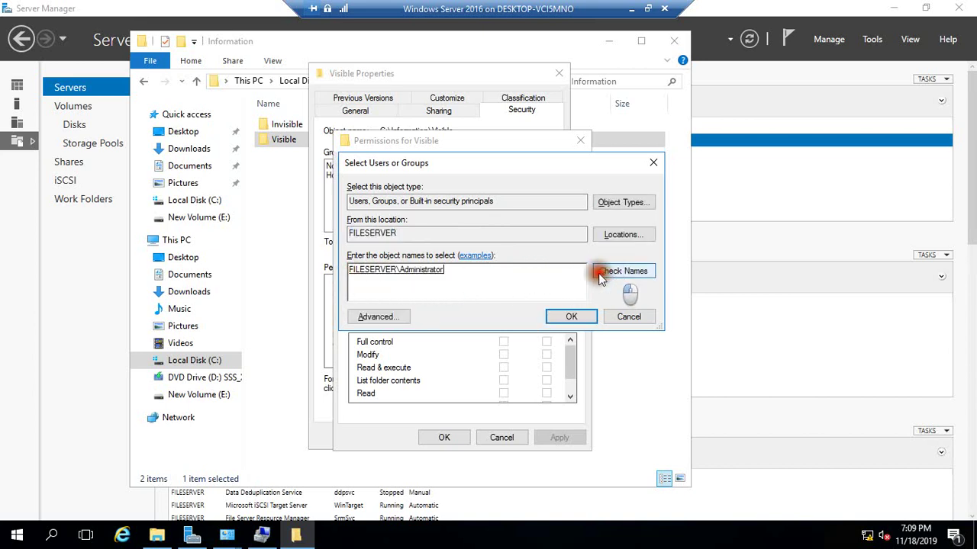
left_click(570, 316)
left_click(503, 342)
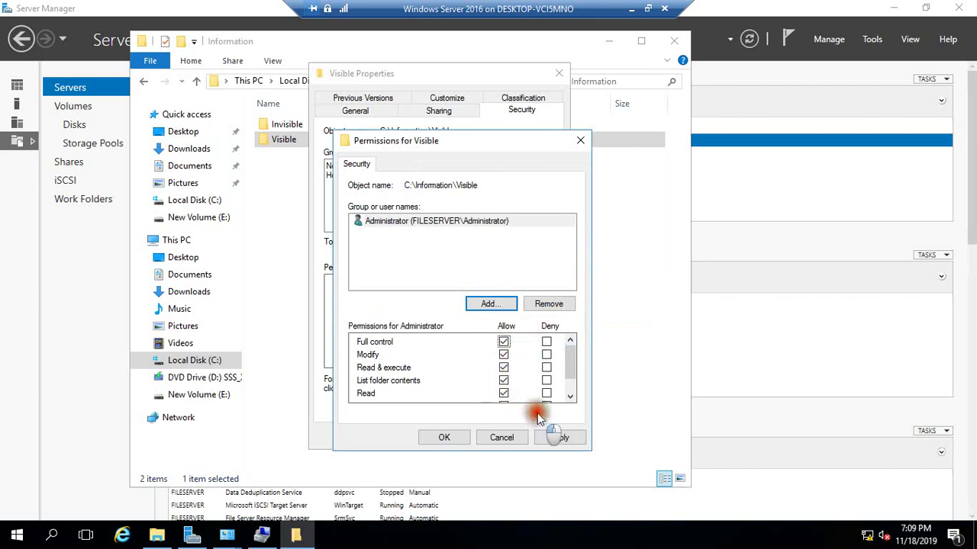
left_click(559, 438)
Step: Add the created local user account to the Visible folder's permission list
left_click(492, 305)
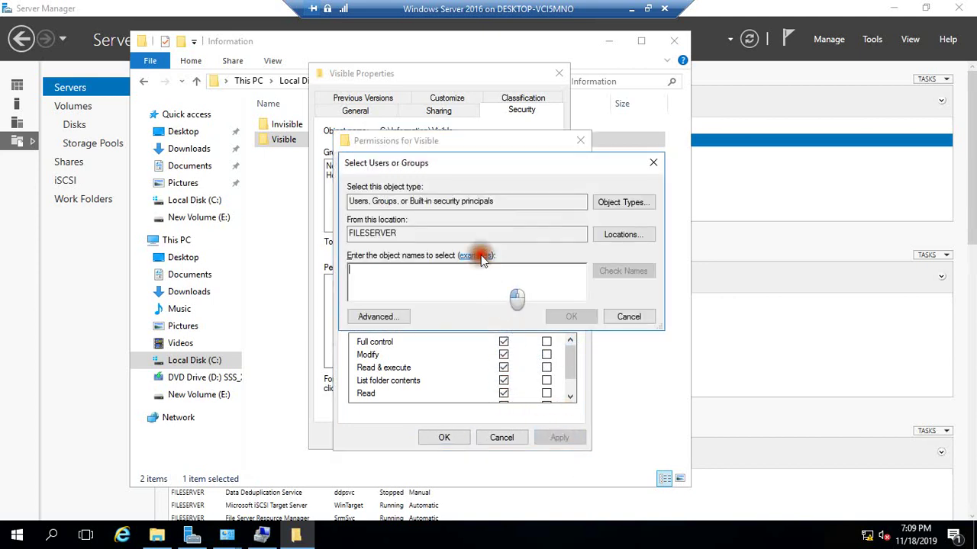
type("james")
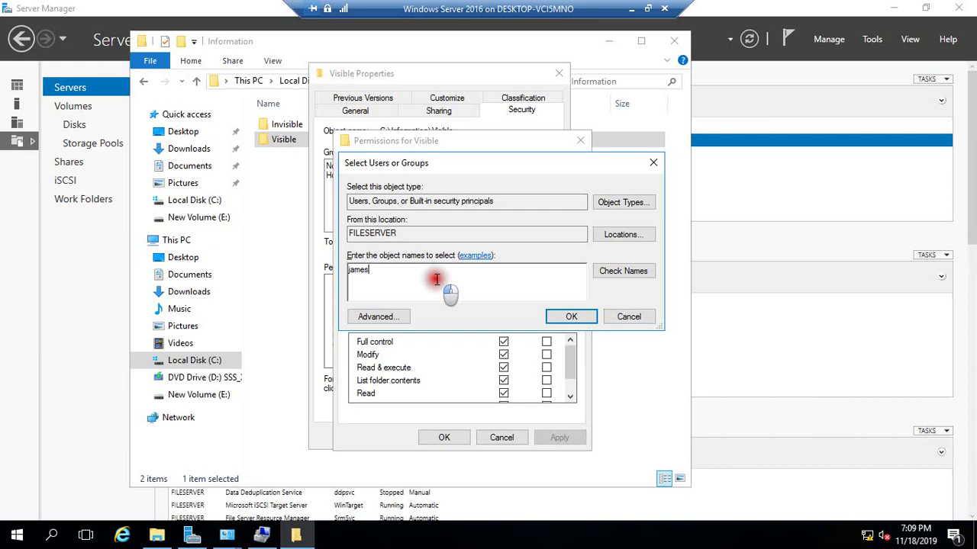
left_click(623, 271)
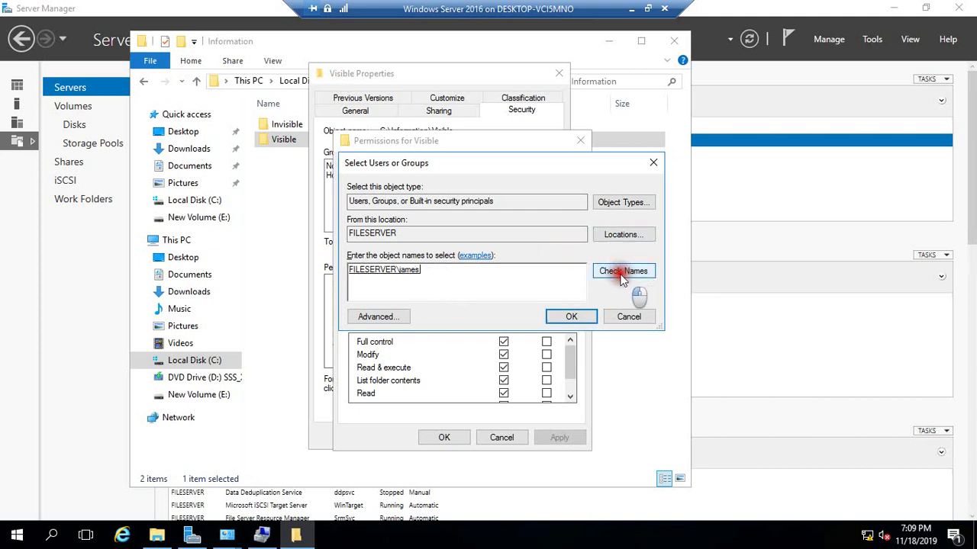
left_click(565, 316)
Step: Allow the local user Write permission on the Visible folder, apply it, and close the folder's properties
scroll(458, 356, "down", 1)
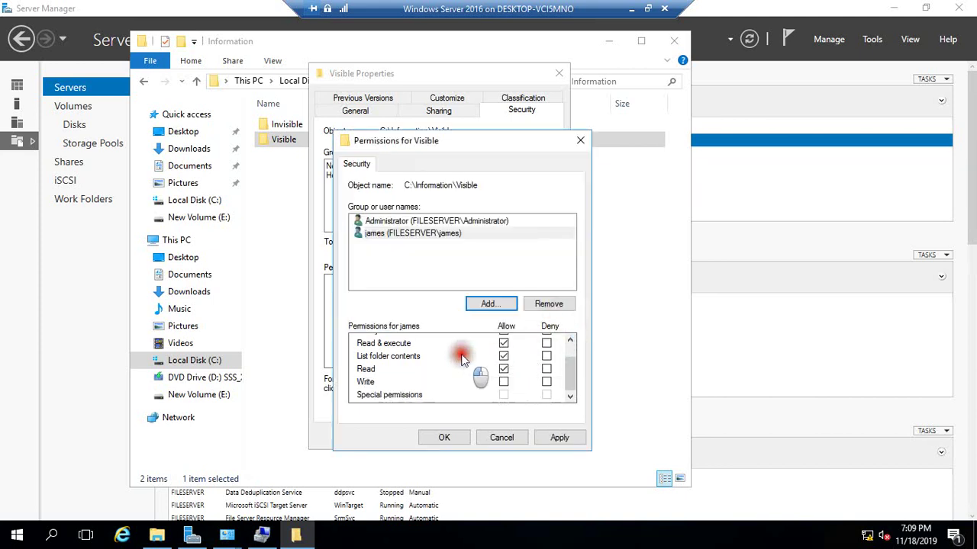
left_click(406, 239)
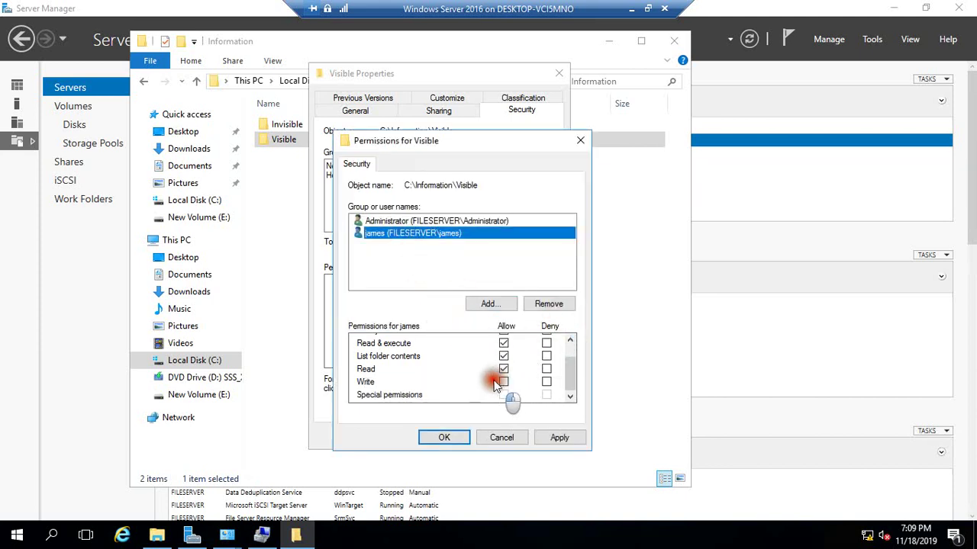
scroll(492, 374, "up", 1)
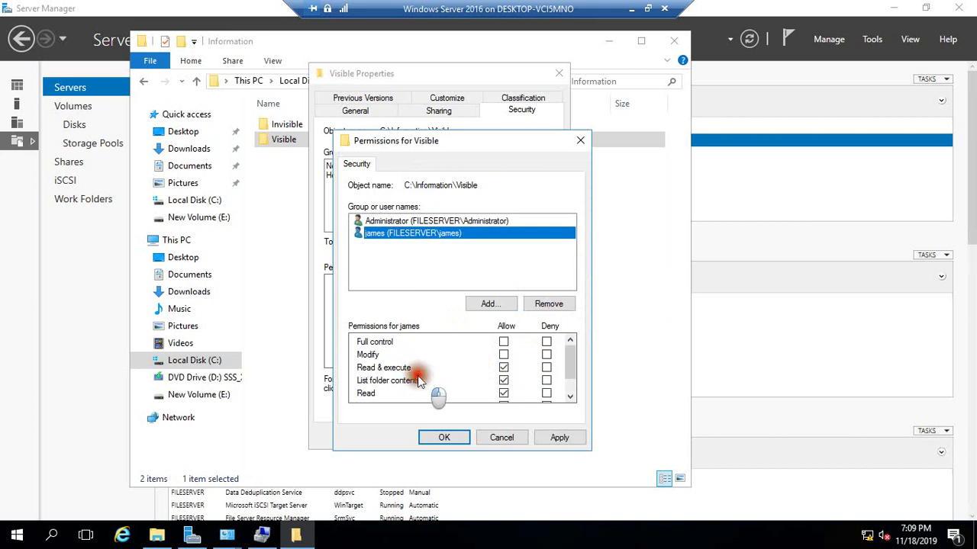
scroll(408, 385, "down", 1)
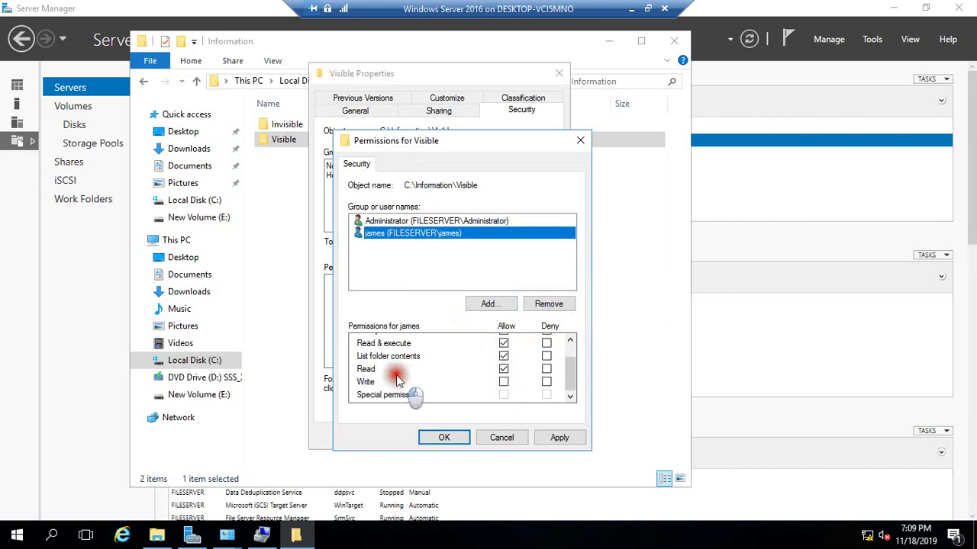
left_click(504, 381)
scroll(481, 372, "up", 1)
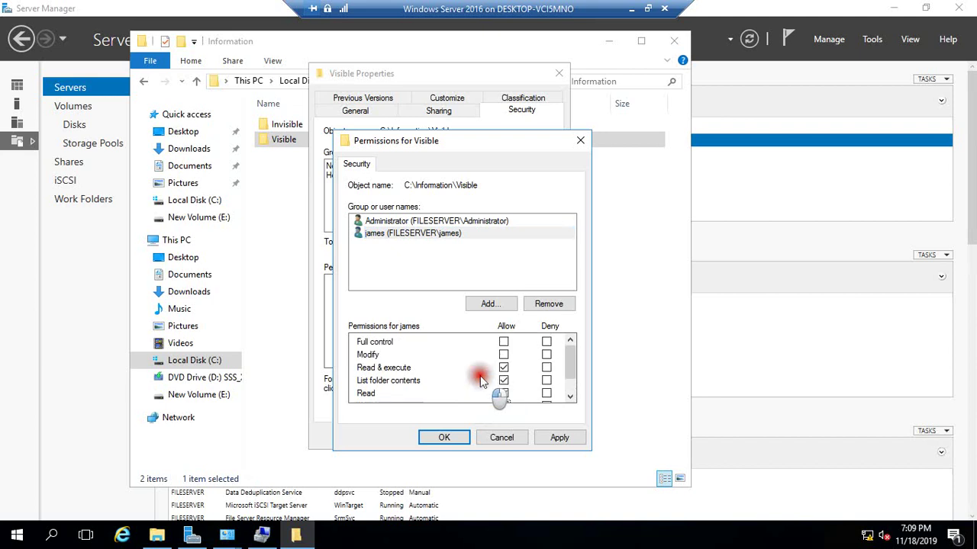
scroll(407, 386, "down", 1)
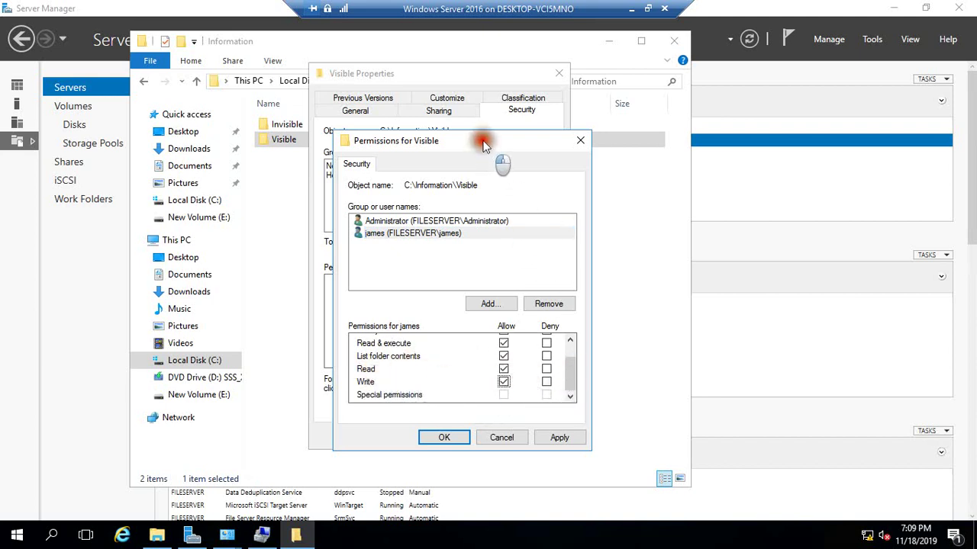
left_click_drag(485, 153, 484, 105)
scroll(516, 328, "up", 1)
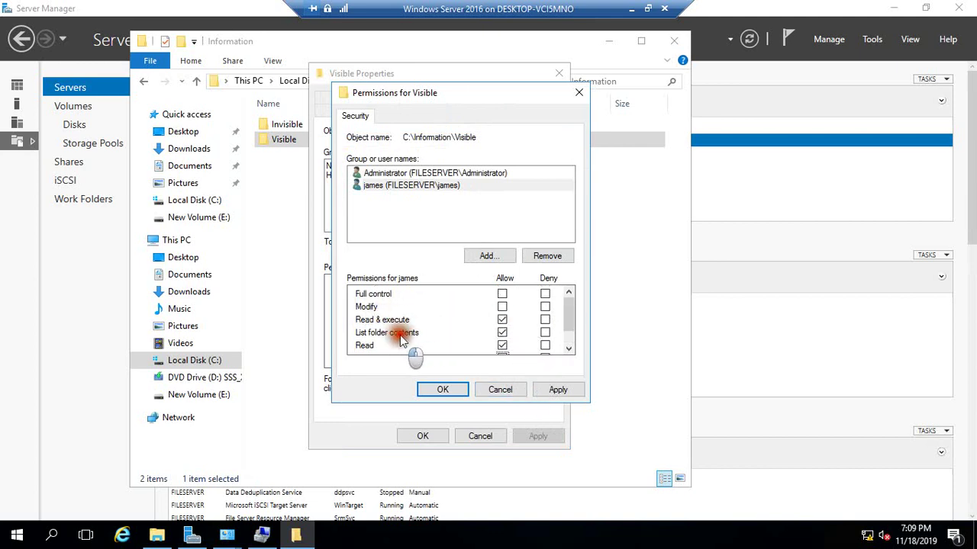
scroll(421, 328, "down", 1)
double_click(502, 333)
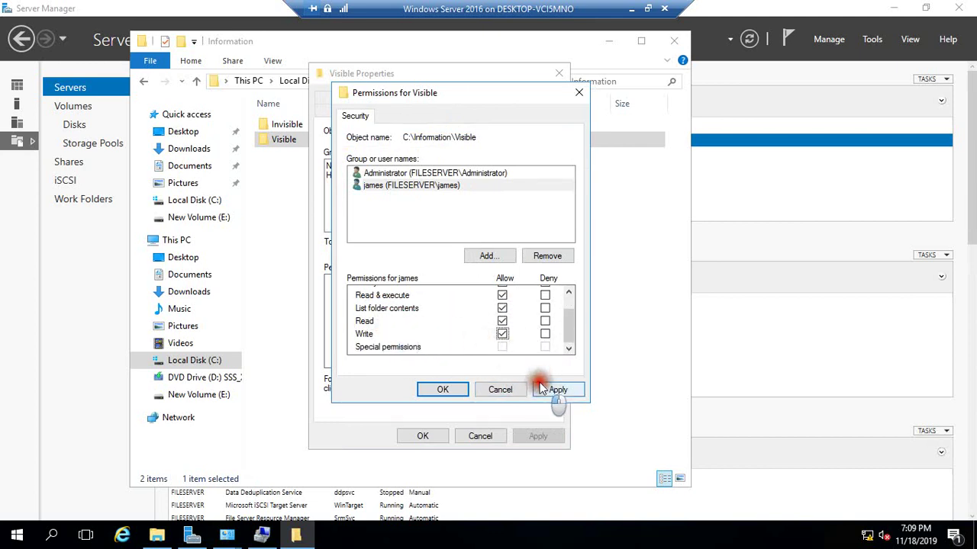
left_click(436, 186)
left_click(553, 390)
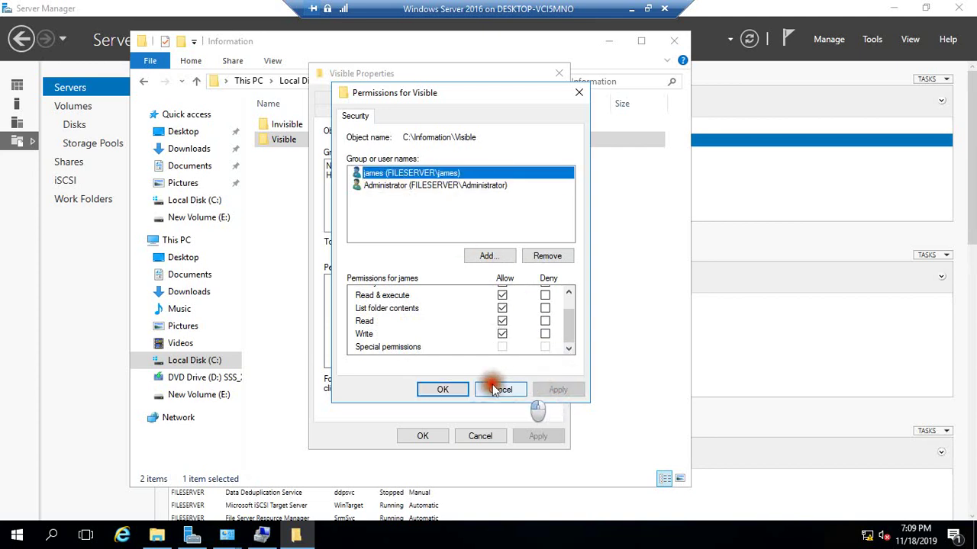
left_click(445, 389)
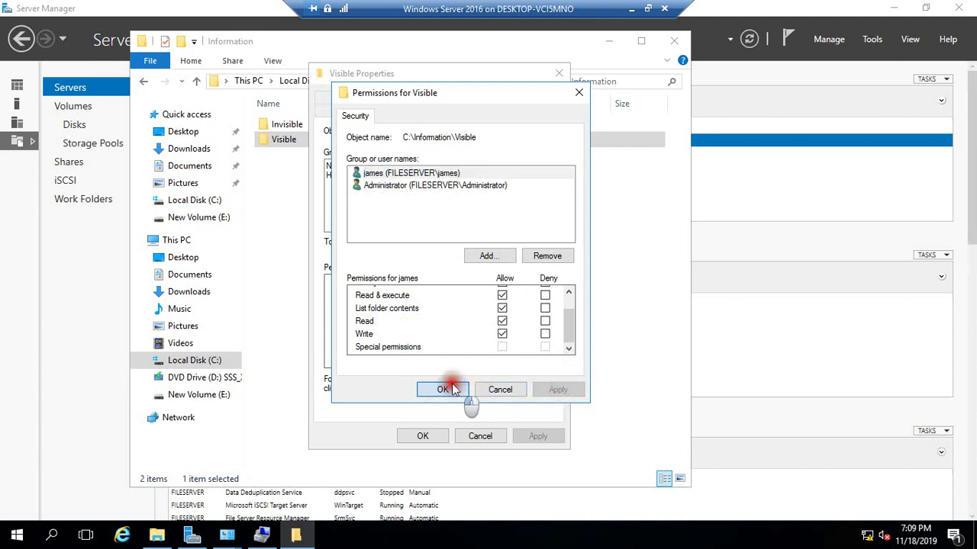
left_click(421, 437)
Step: Open the advanced security settings of the Invisible folder
left_click(287, 125)
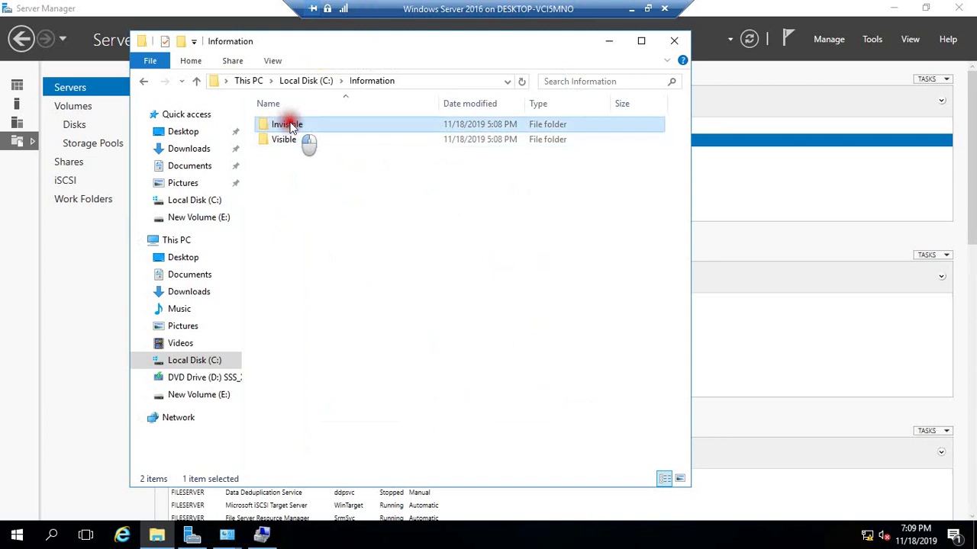
right_click(289, 125)
left_click(363, 380)
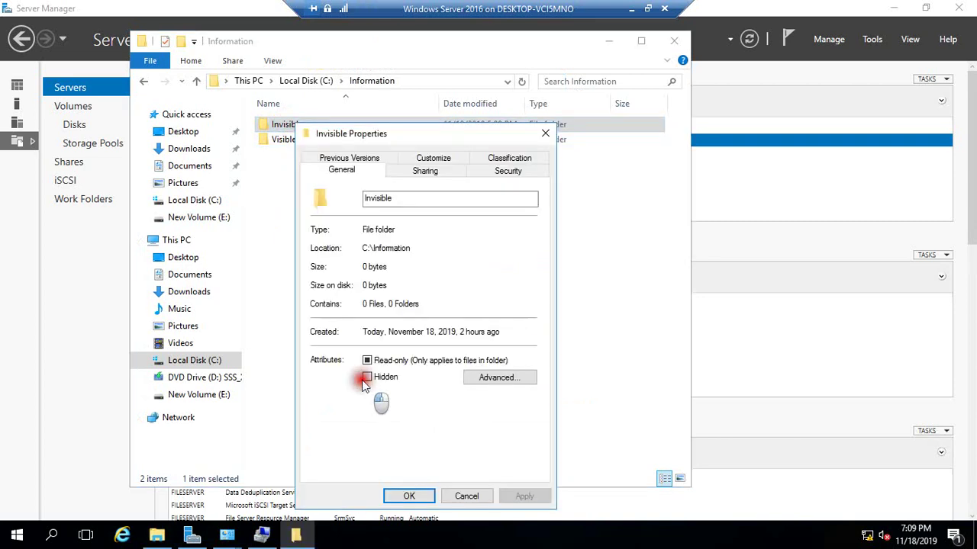
left_click(492, 171)
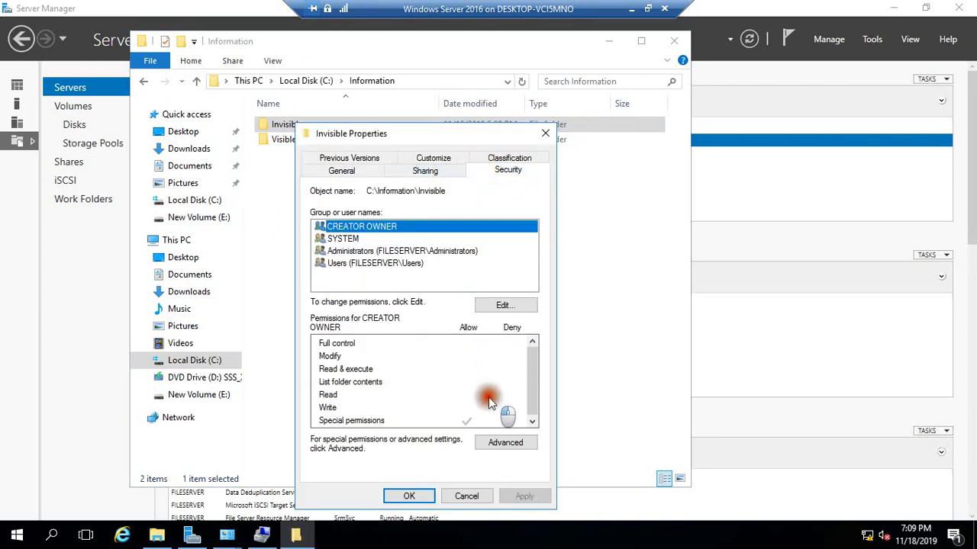
left_click(506, 442)
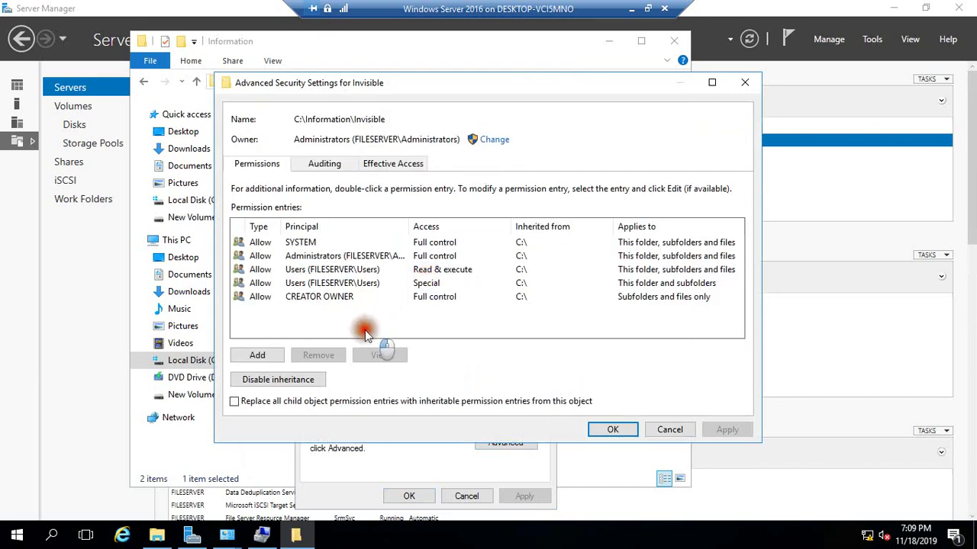
Step: Disable inheritance on the Invisible folder, remove all inherited permissions, and apply the change
left_click(301, 382)
left_click(464, 284)
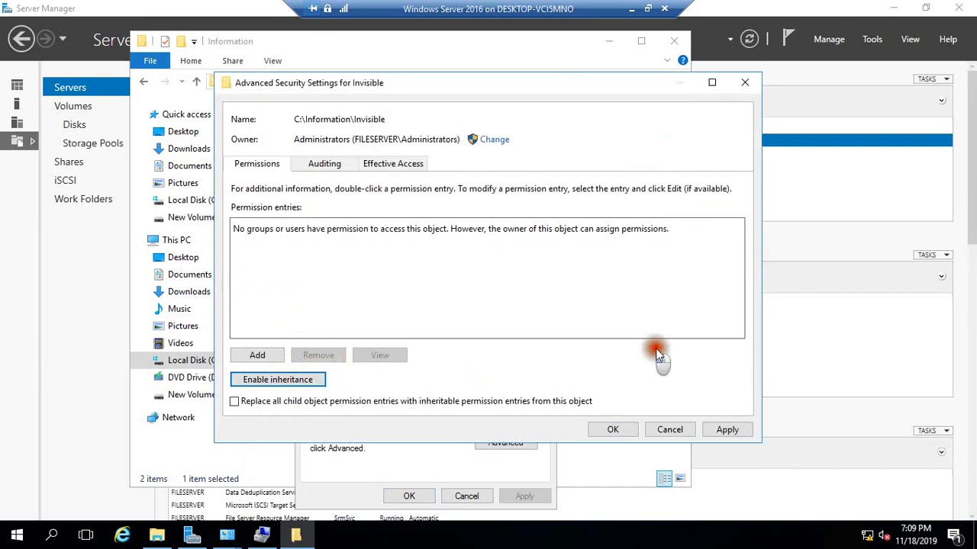
left_click(714, 430)
left_click(534, 330)
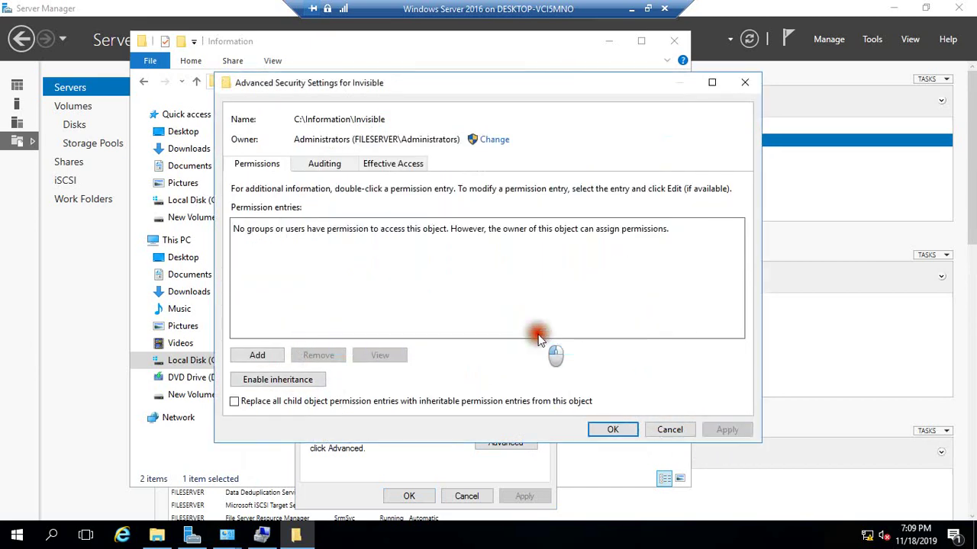
left_click(612, 429)
Step: Add the Administrator account to the Invisible folder's permission list and allow it Full control
left_click(500, 306)
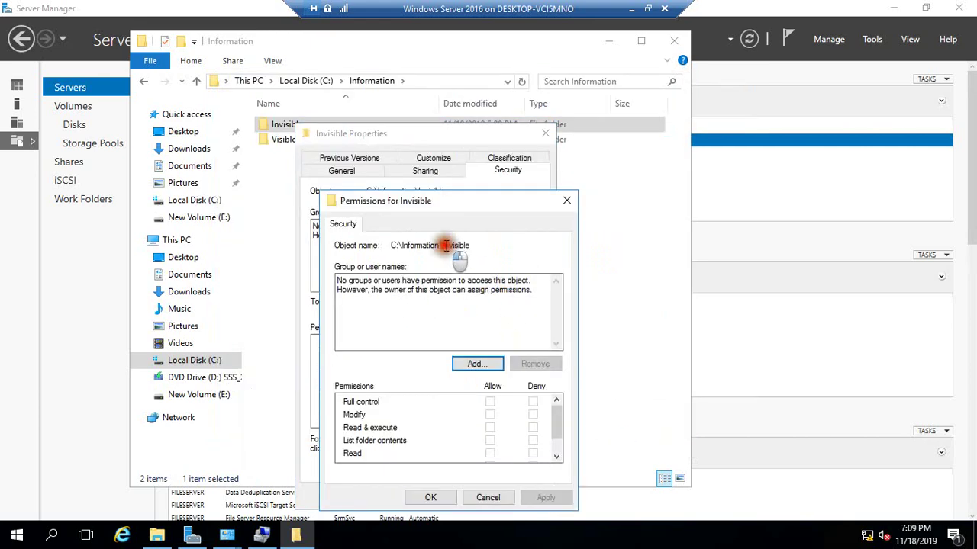
left_click(466, 365)
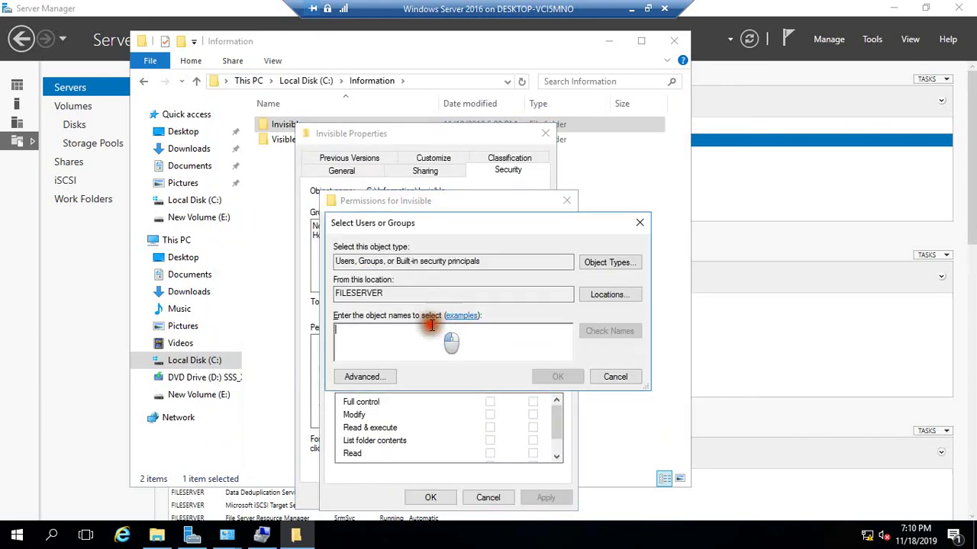
left_click(429, 329)
type("Administrator")
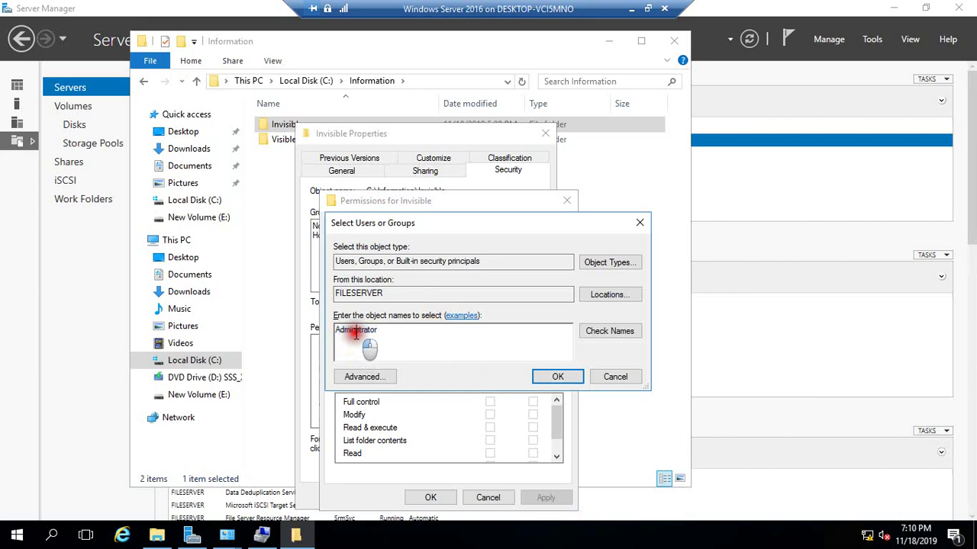
left_click(355, 331)
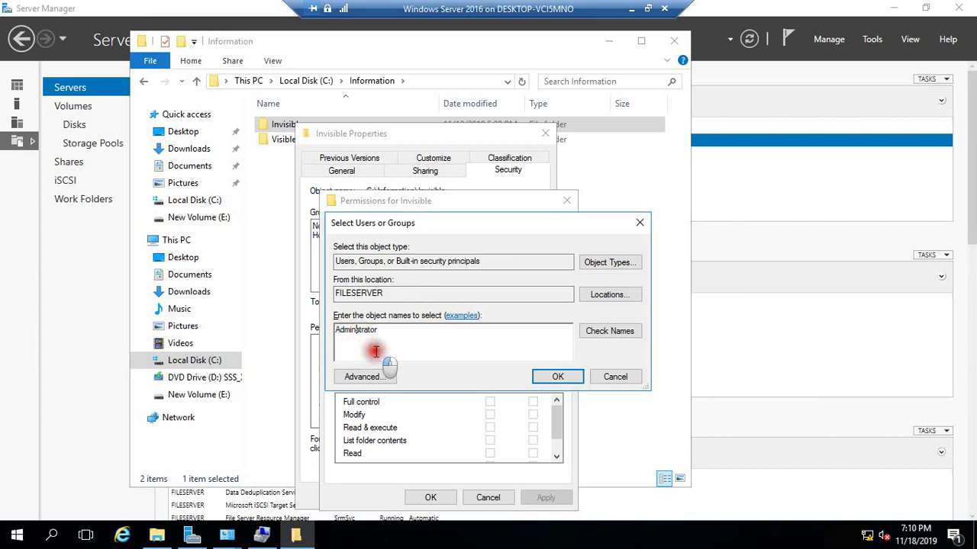
type("i")
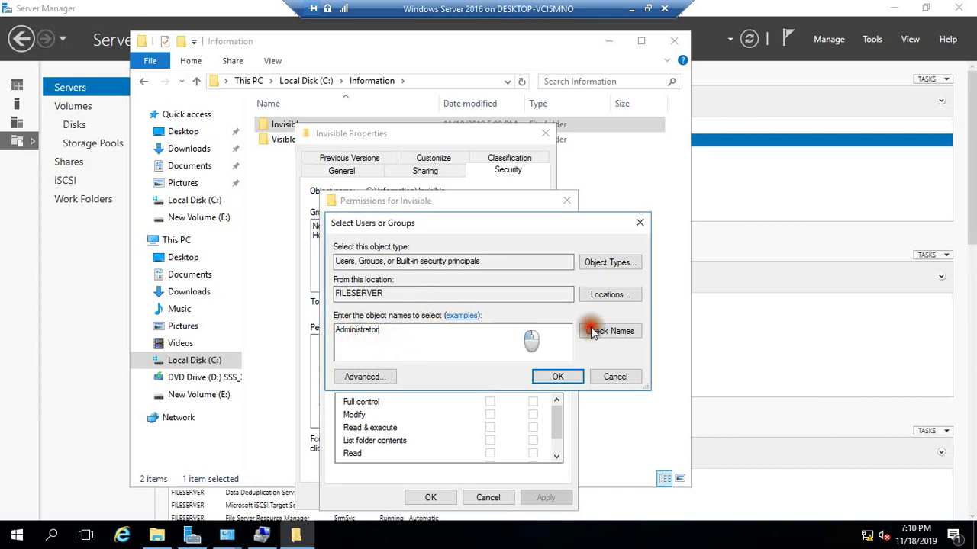
left_click(614, 332)
left_click(563, 377)
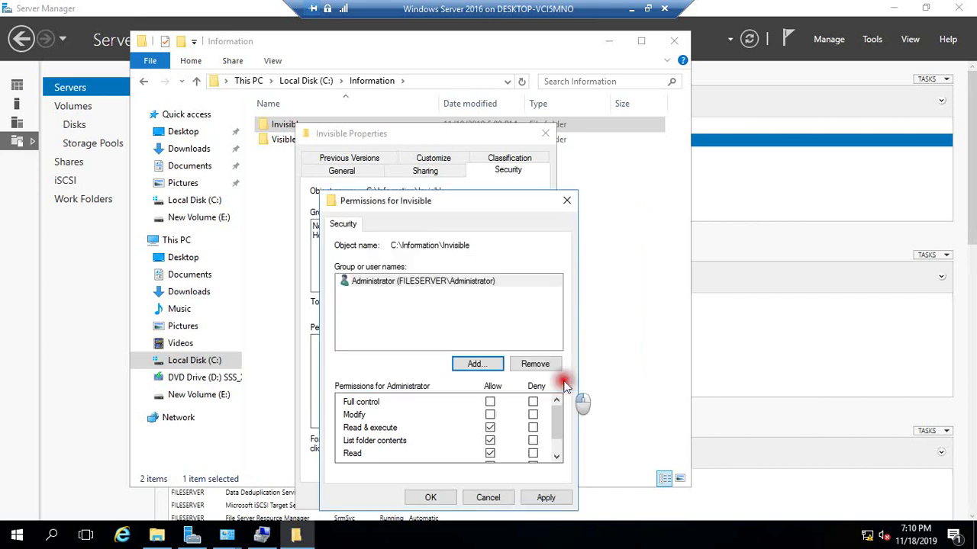
left_click(446, 304)
left_click(450, 282)
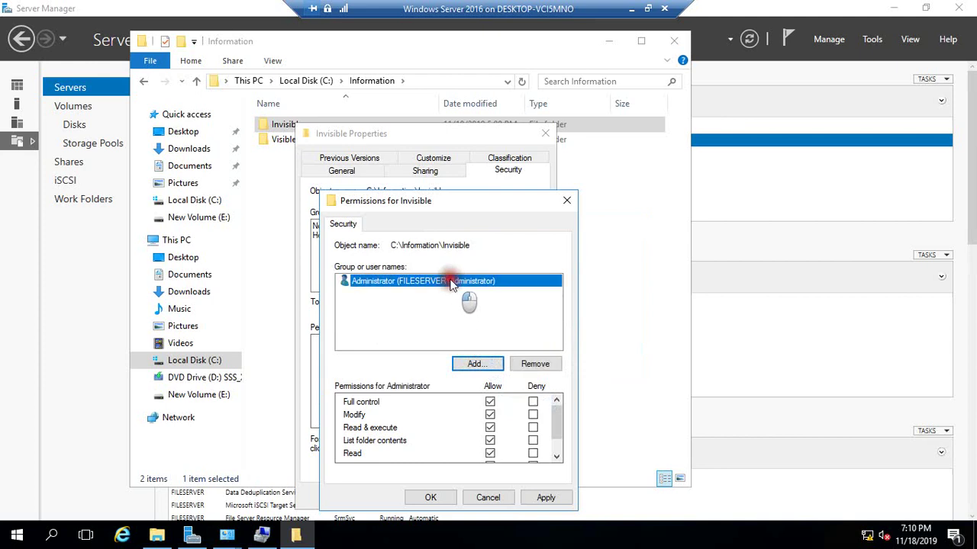
Step: Add the created local user account to the Invisible folder's permission list, checking the name against FILESERVER
left_click(475, 364)
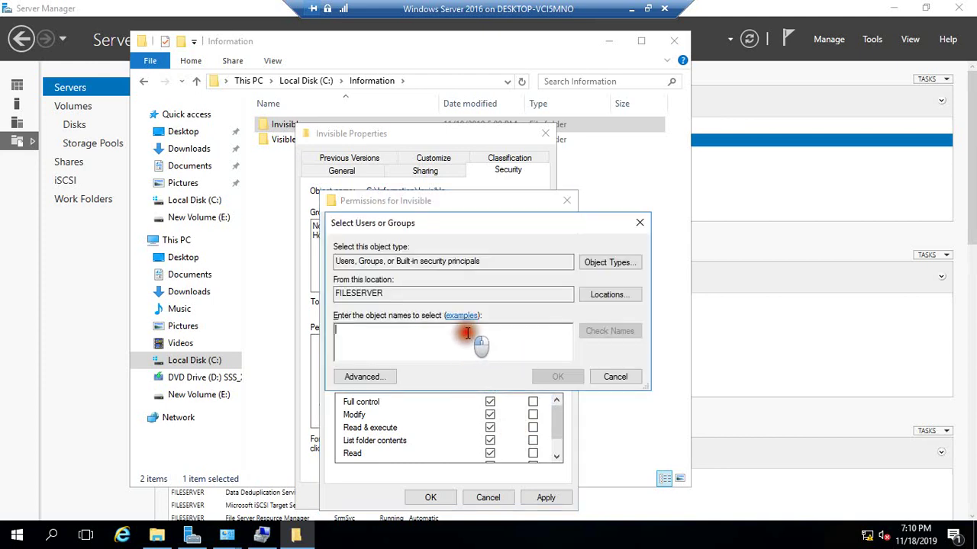
type("l")
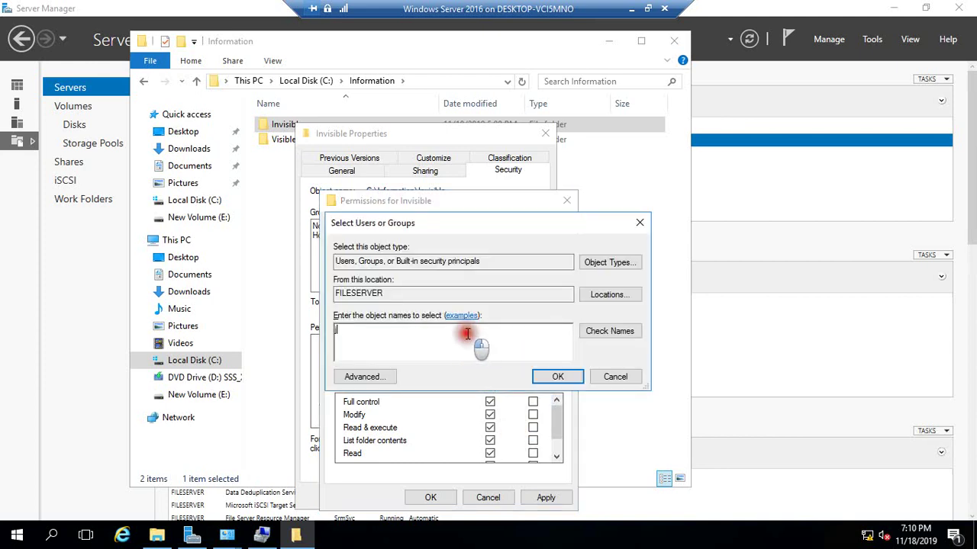
type("ames")
left_click(615, 331)
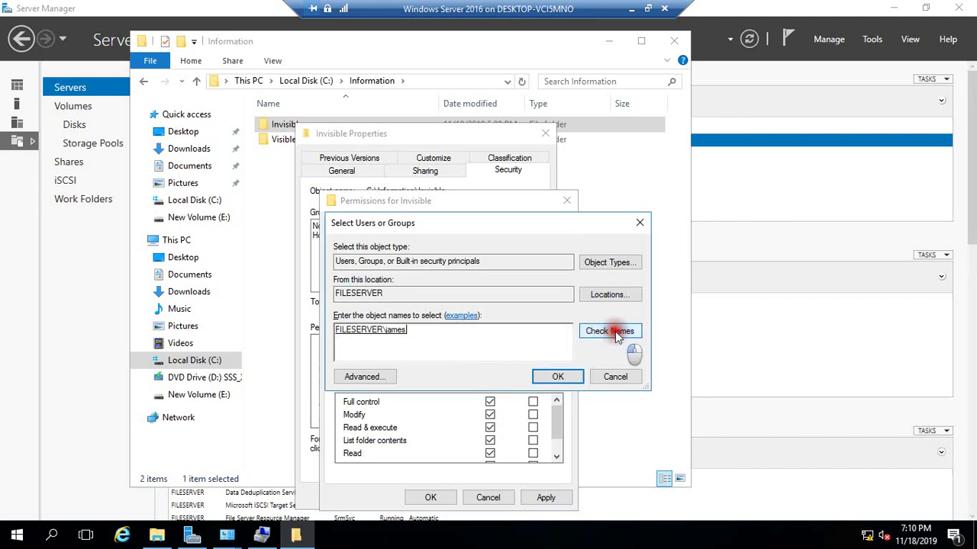
left_click(557, 376)
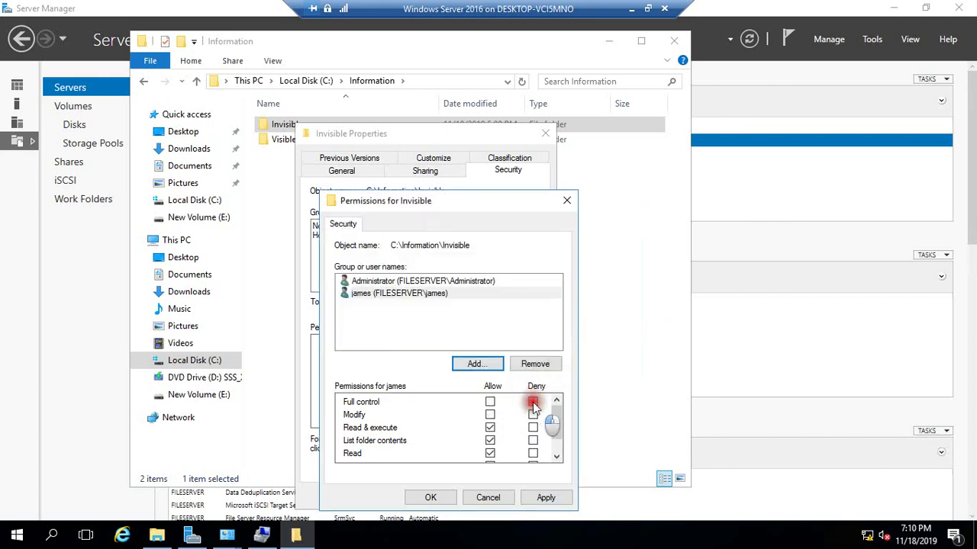
Step: Deny the local user Full control of the Invisible folder, apply it, and close the folder's properties
left_click(438, 296)
left_click(533, 402)
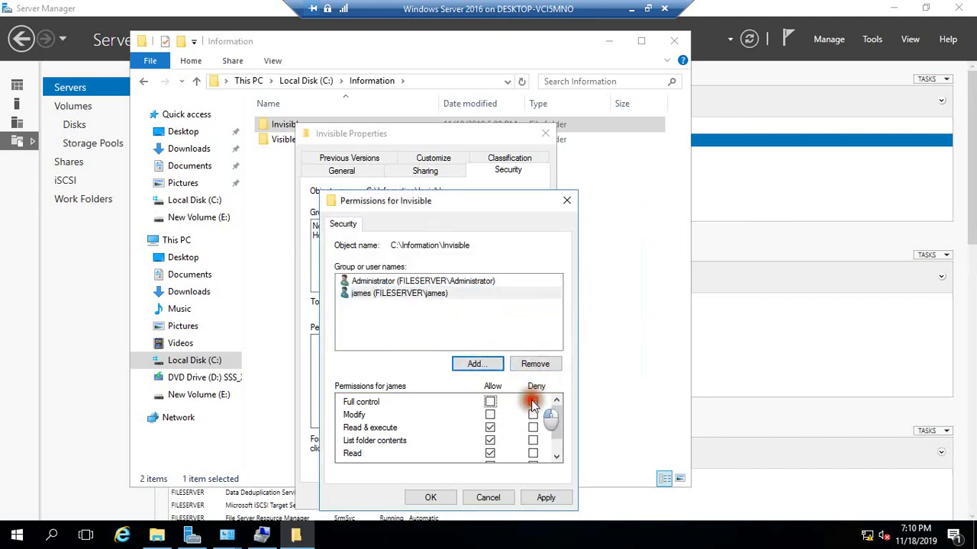
left_click(399, 296)
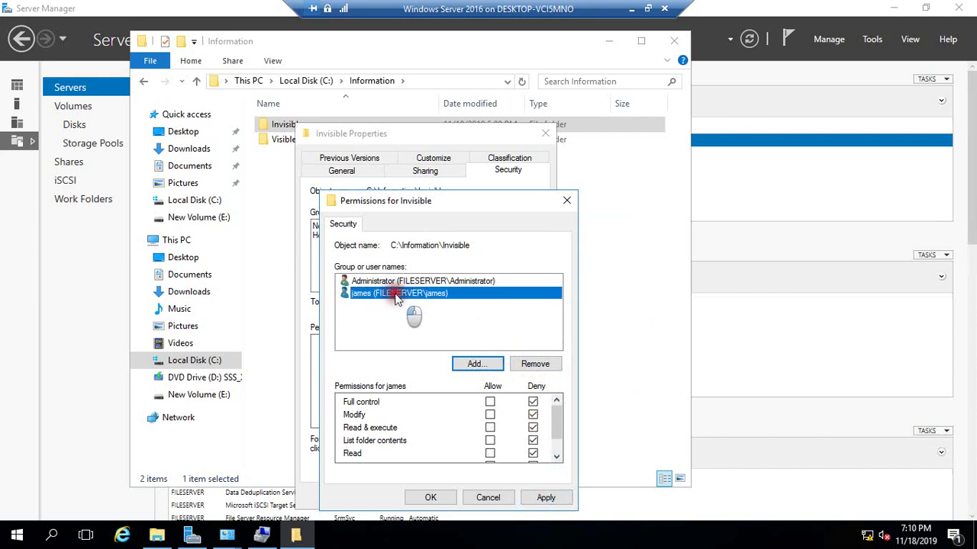
left_click(545, 500)
left_click(430, 498)
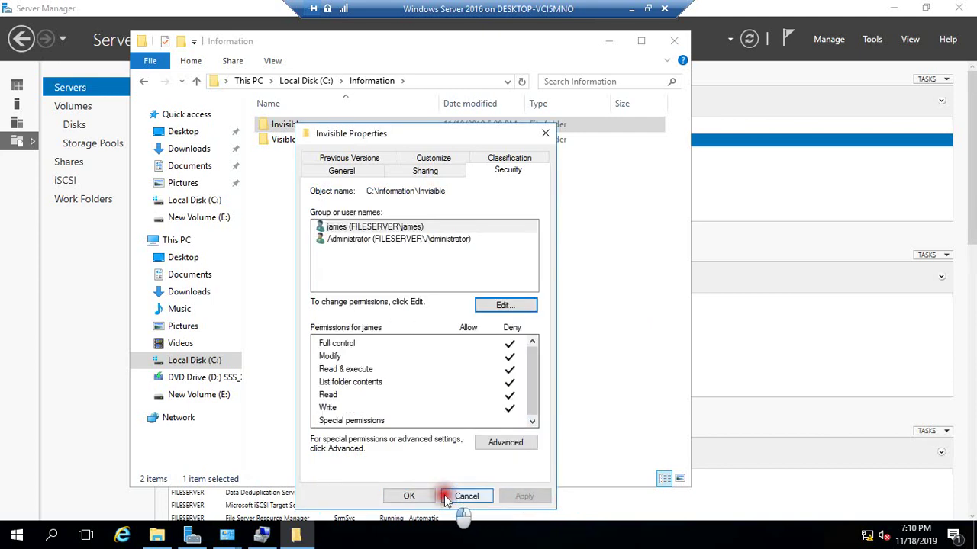
left_click(418, 496)
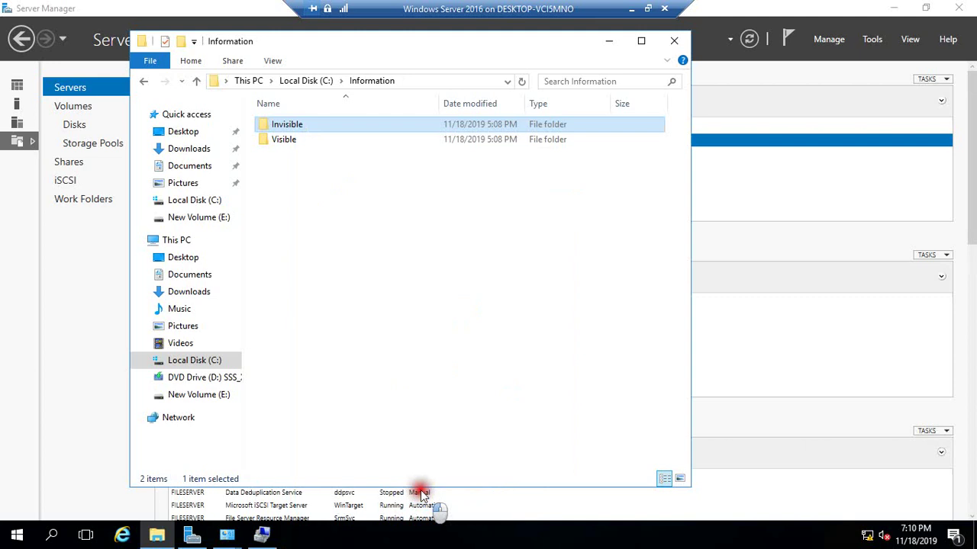
Step: Review the local user's security permissions on the Visible folder and on the Invisible folder, closing each folder's properties
right_click(300, 141)
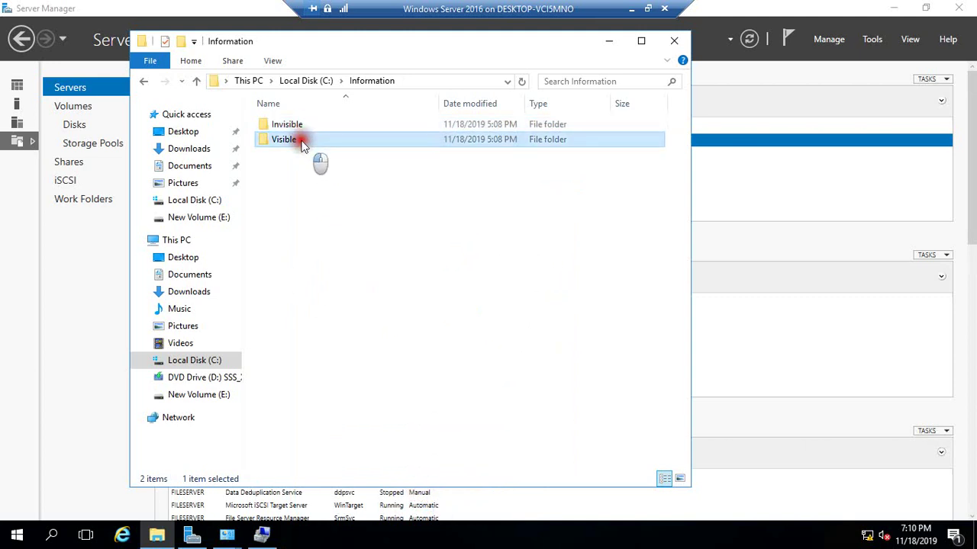
left_click(352, 396)
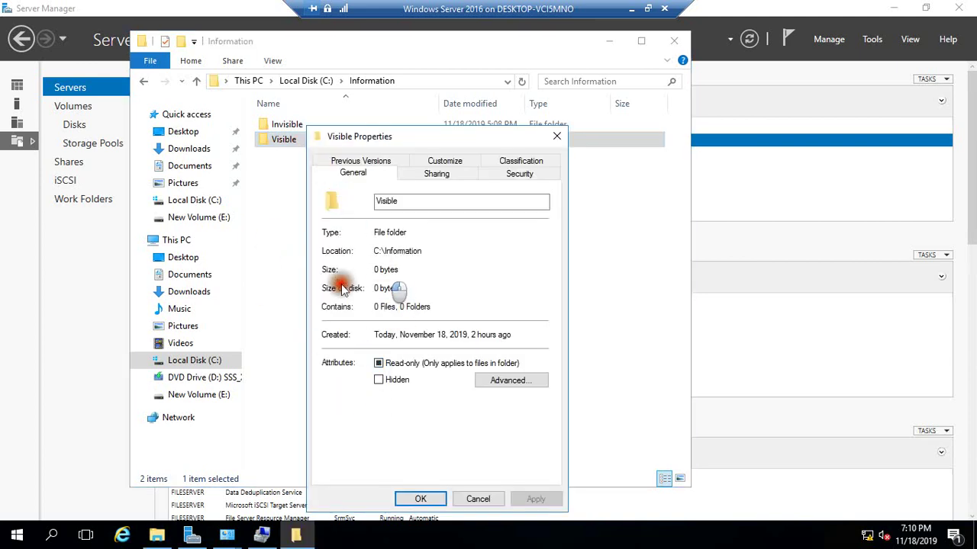
left_click(440, 176)
left_click(520, 175)
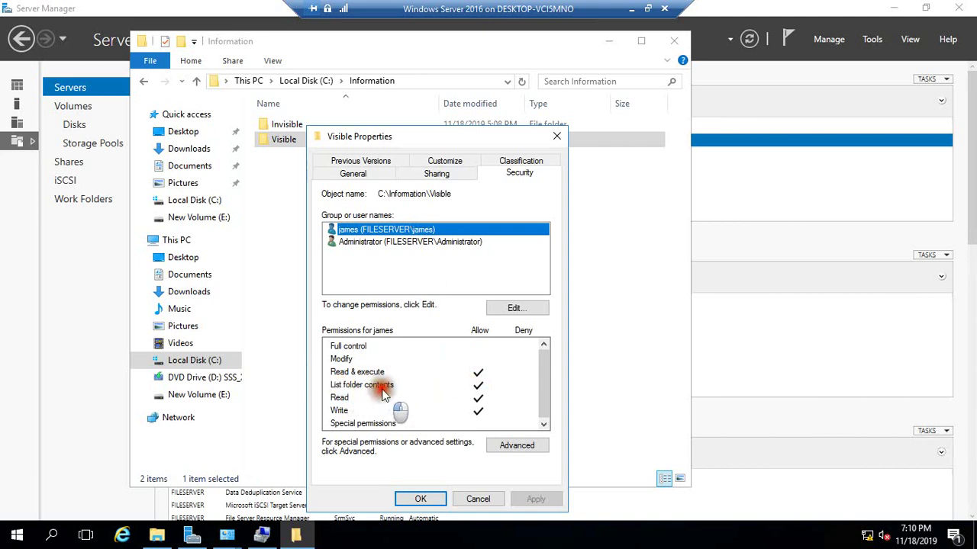
left_click(420, 499)
left_click(286, 127)
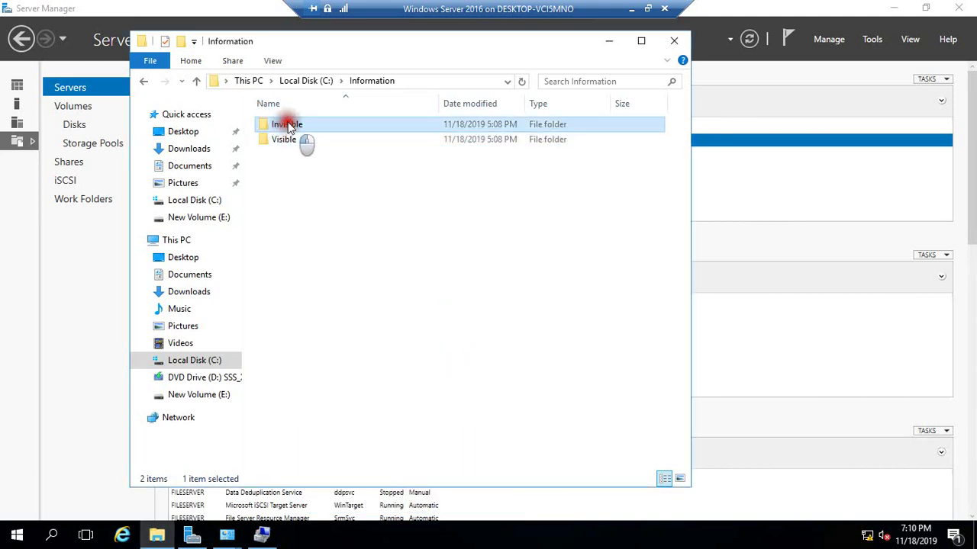
right_click(288, 126)
left_click(328, 376)
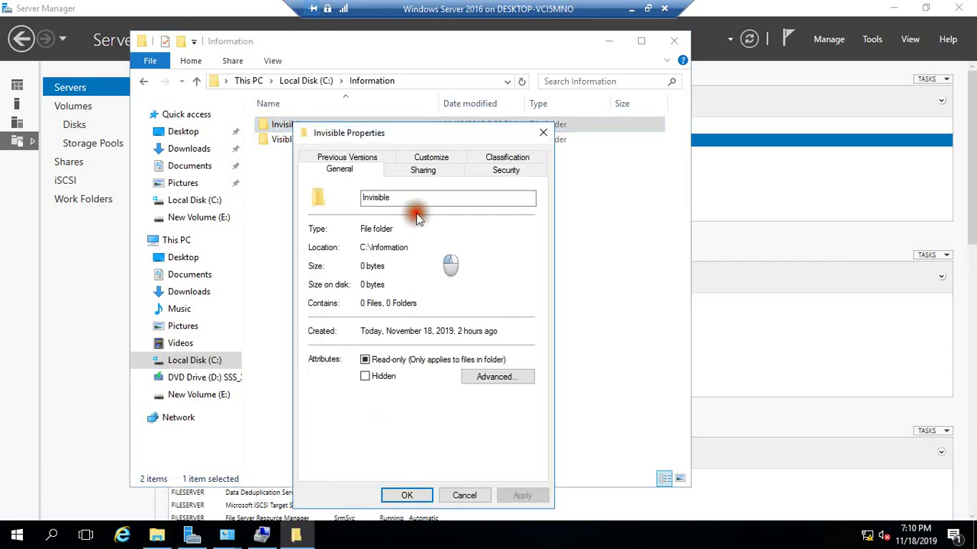
left_click(500, 174)
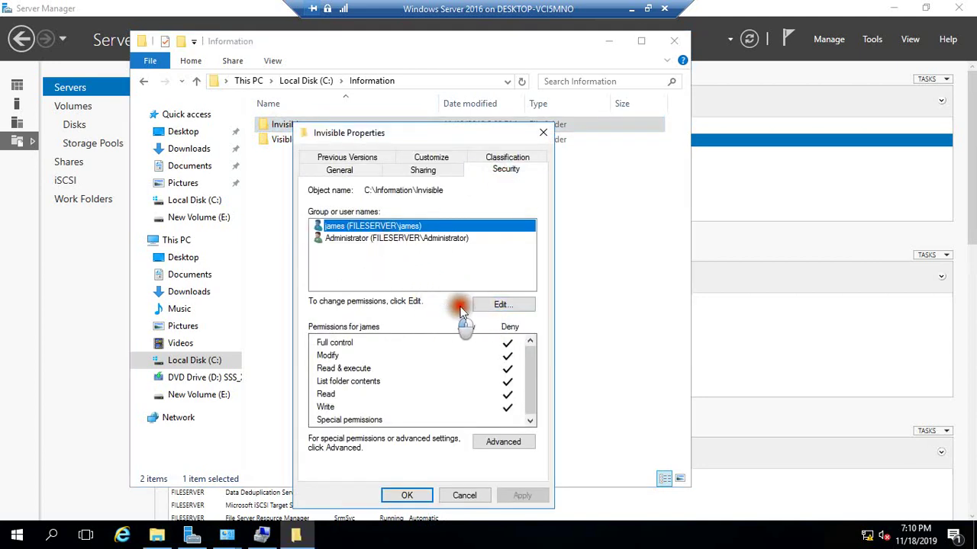
left_click(405, 495)
Step: Close the Information folder window, restart Server Manager, and open the Shares page of File and Storage Services
left_click(673, 43)
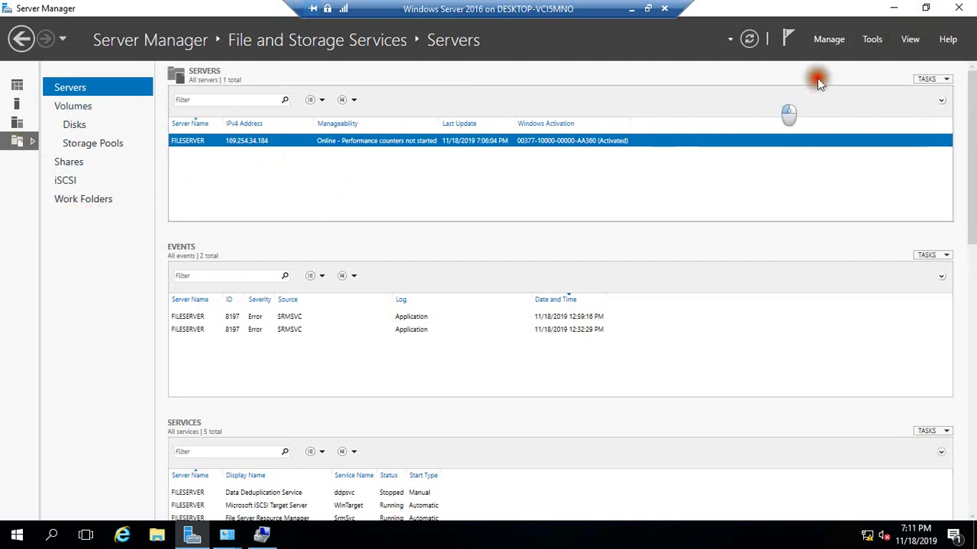
left_click(959, 9)
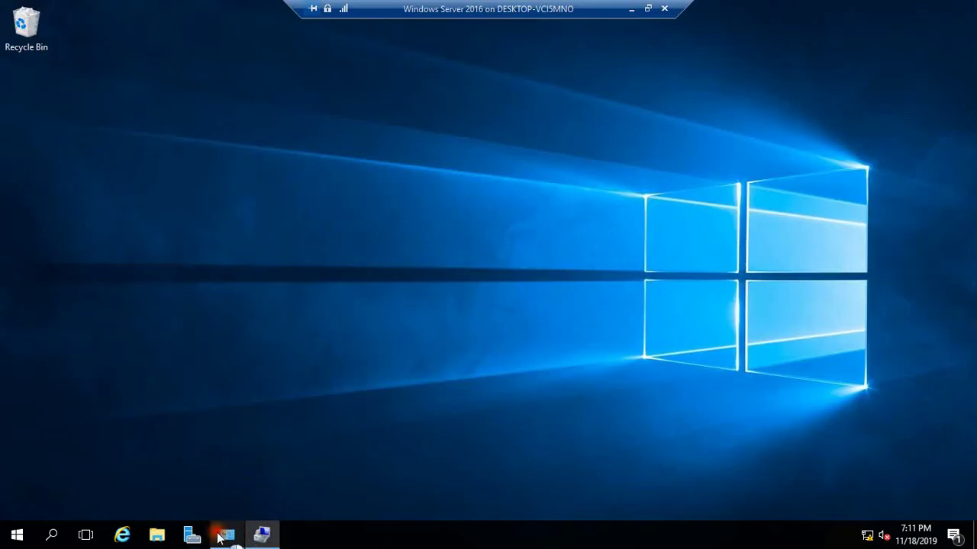
left_click(192, 534)
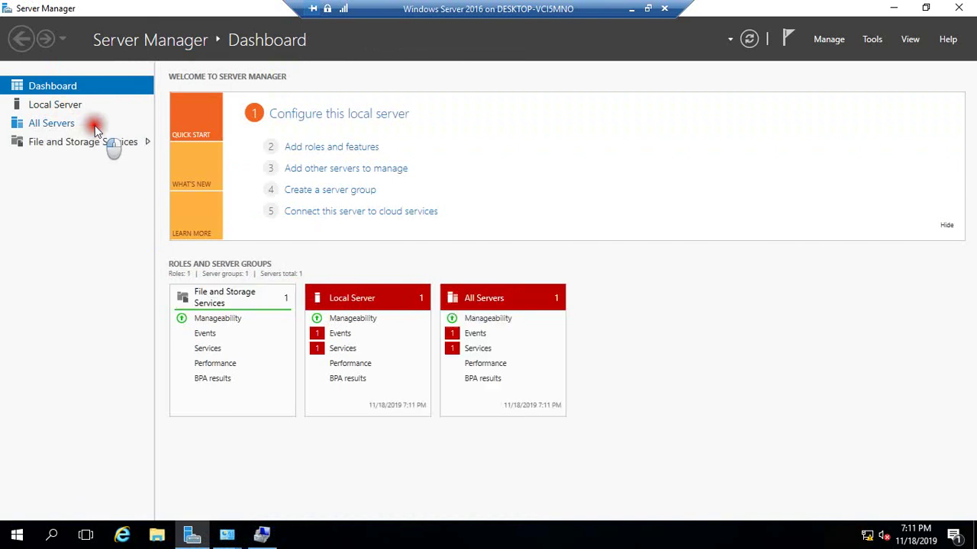
left_click(136, 145)
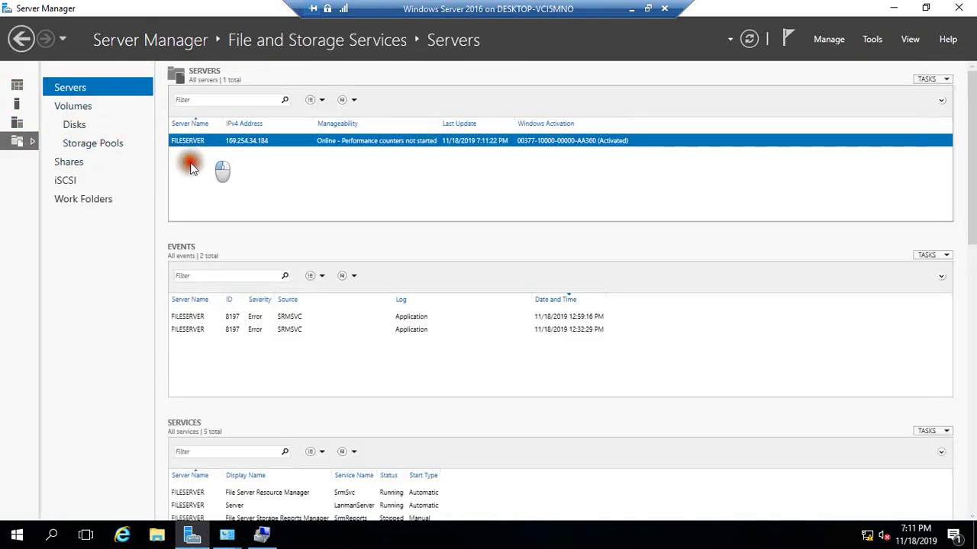
left_click(79, 92)
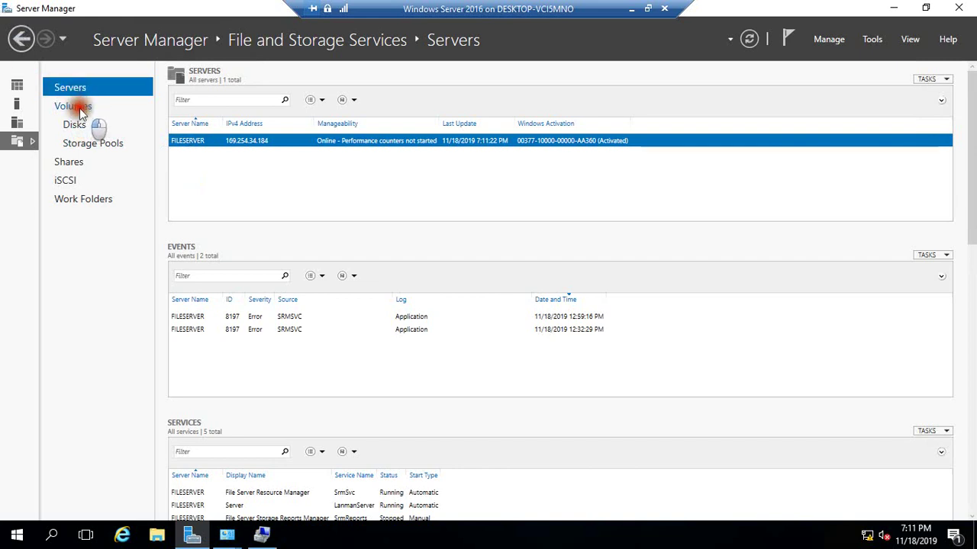
left_click(75, 163)
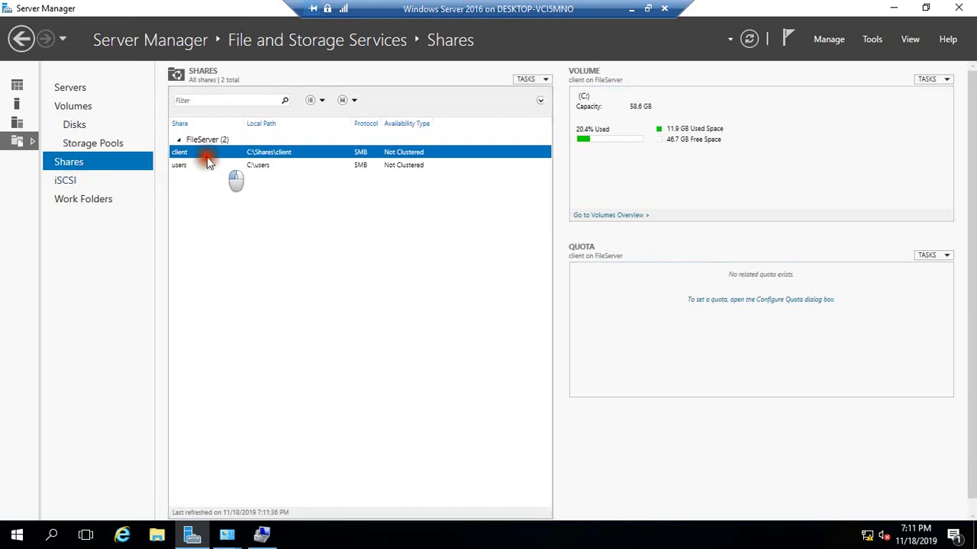
Step: Start a new file share using the SMB Share - Quick profile and proceed to its location settings
left_click(543, 82)
left_click(545, 95)
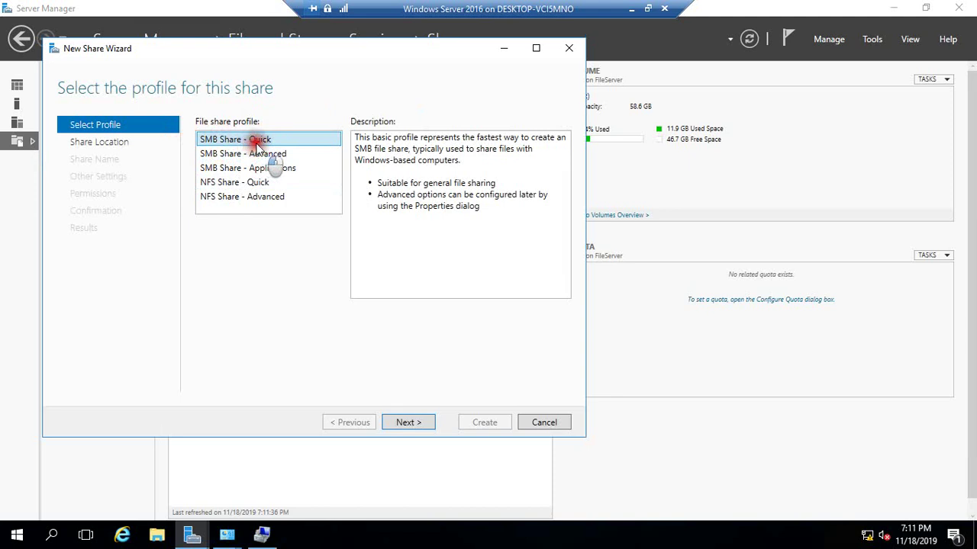
left_click(405, 422)
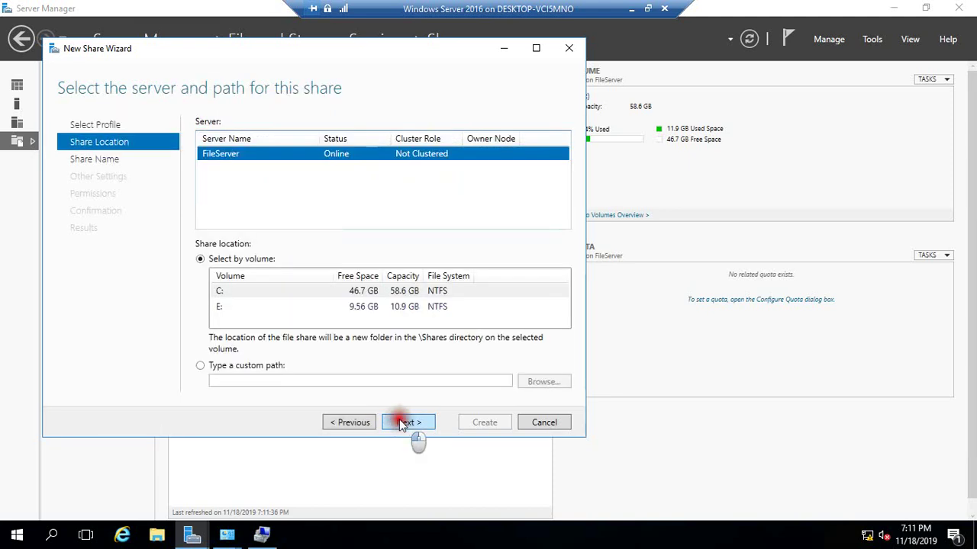
Step: Set the share location to the custom path C:\Information\visible on FileServer and proceed to the share name
left_click(218, 366)
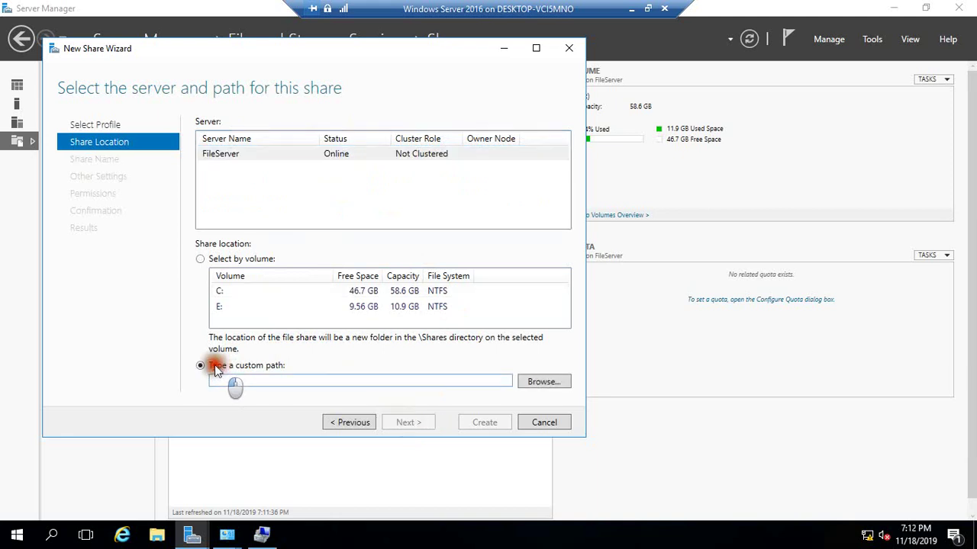
left_click(534, 383)
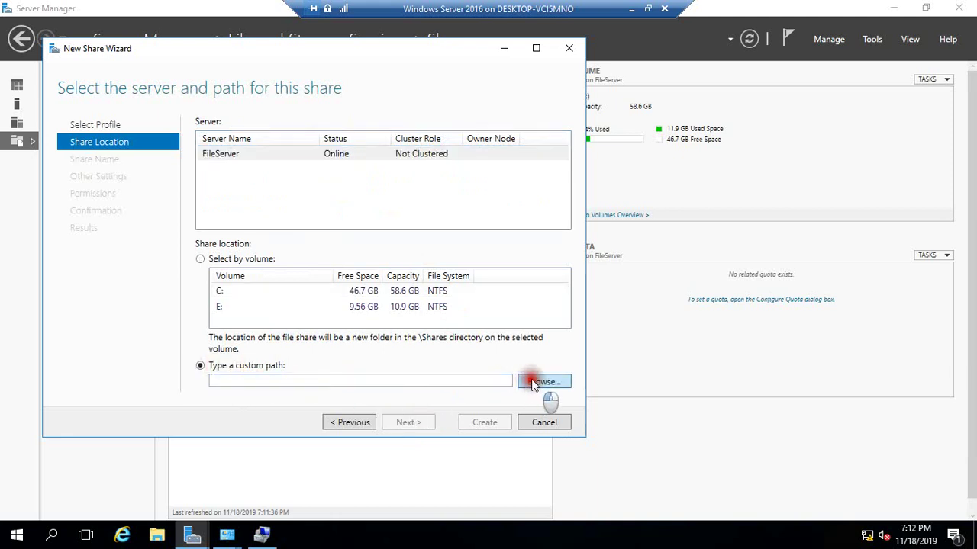
left_click(105, 145)
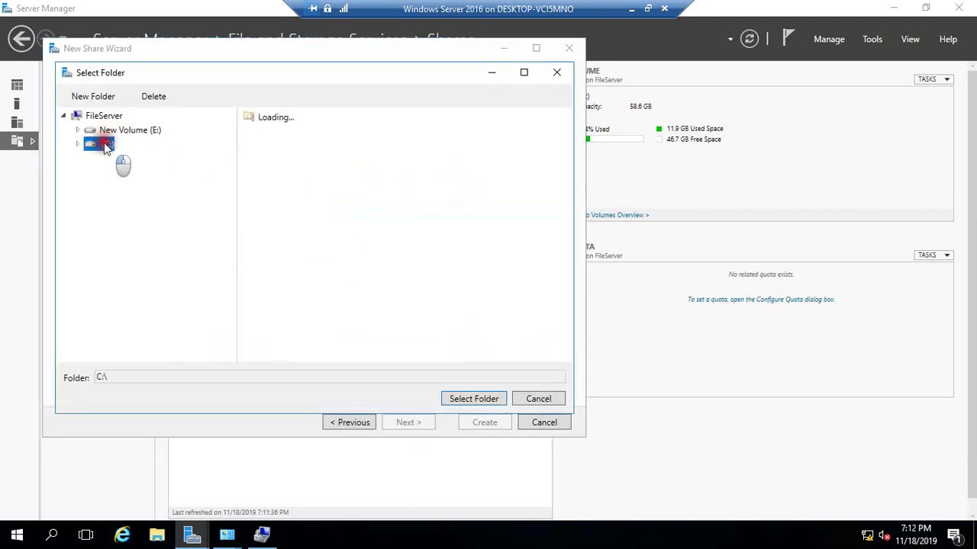
double_click(294, 116)
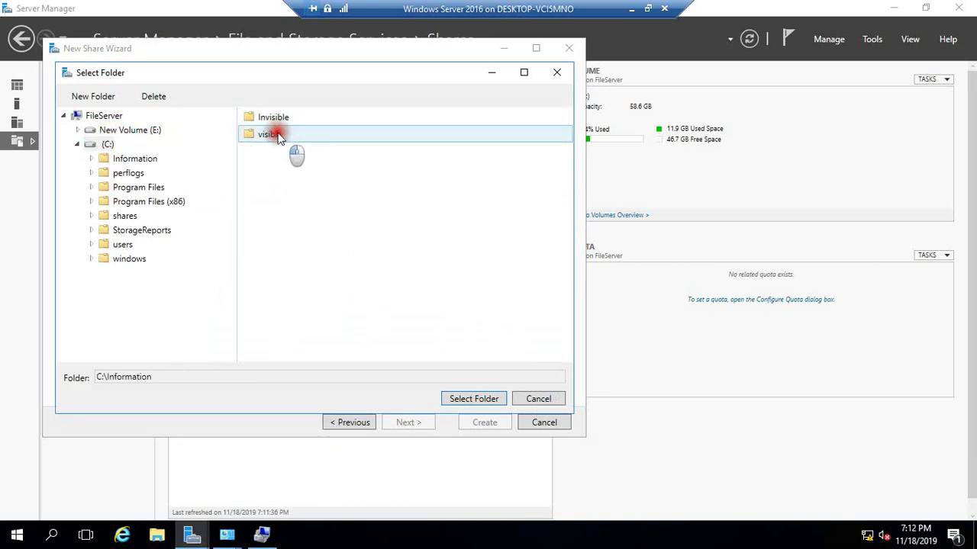
left_click(279, 136)
left_click(460, 400)
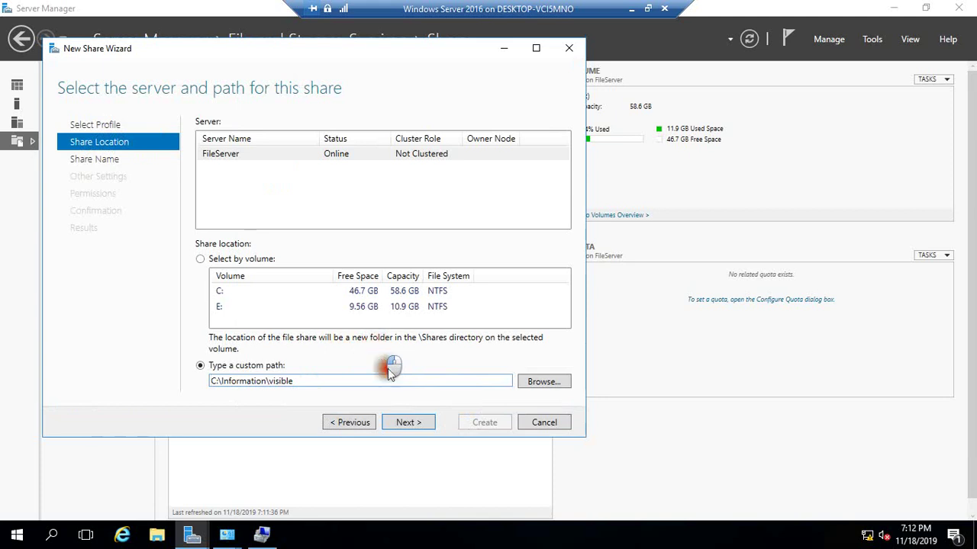
left_click(408, 427)
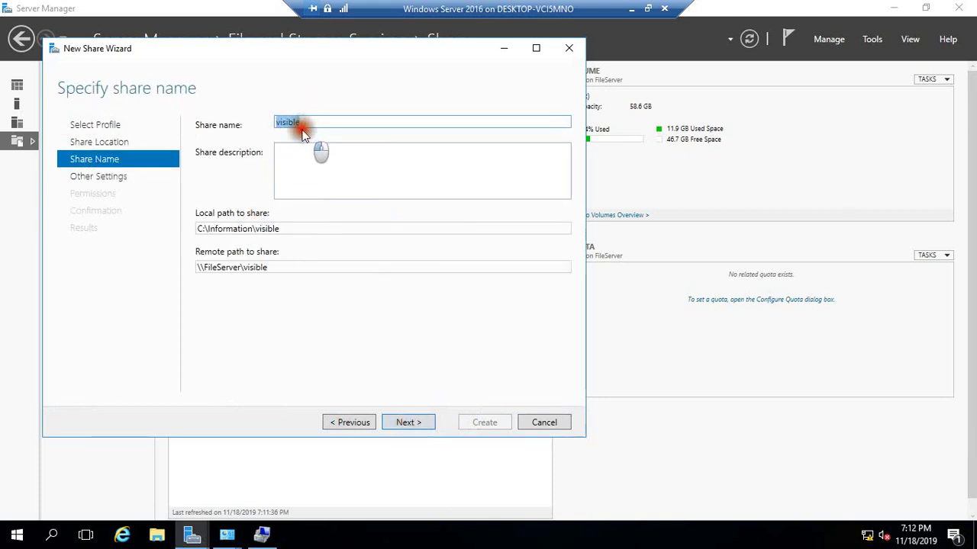
Step: Set the visible share's description to the local user's first name followed by "visible" and proceed to the other settings
left_click(290, 151)
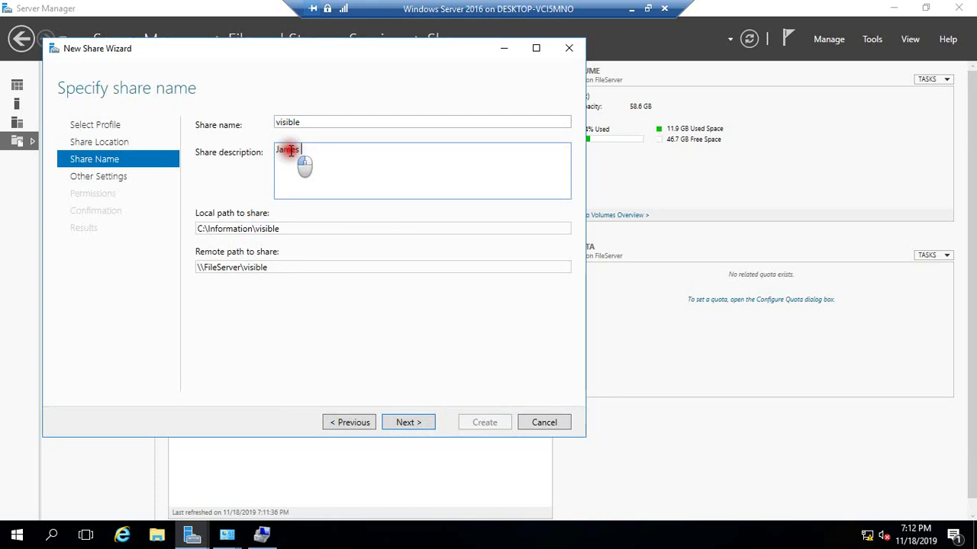
double_click(282, 122)
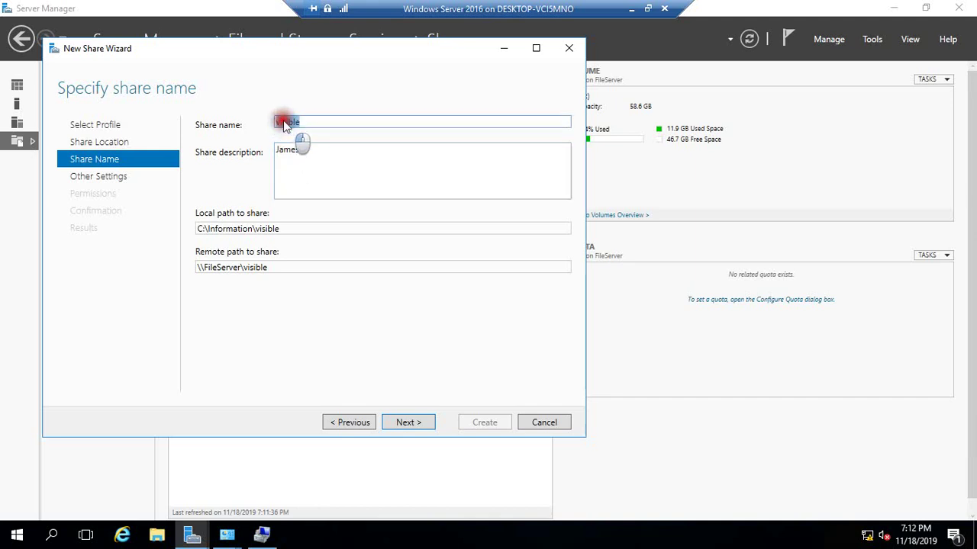
double_click(312, 153)
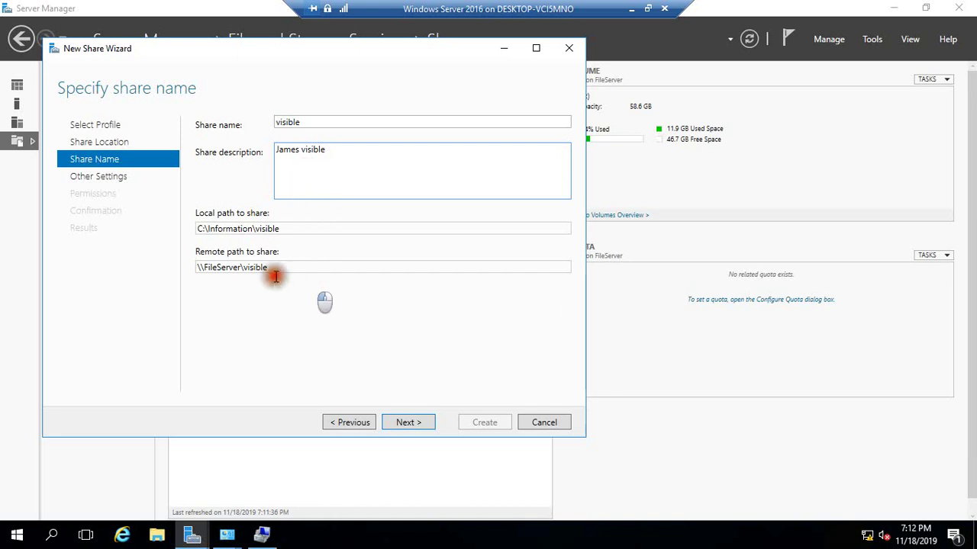
left_click(402, 421)
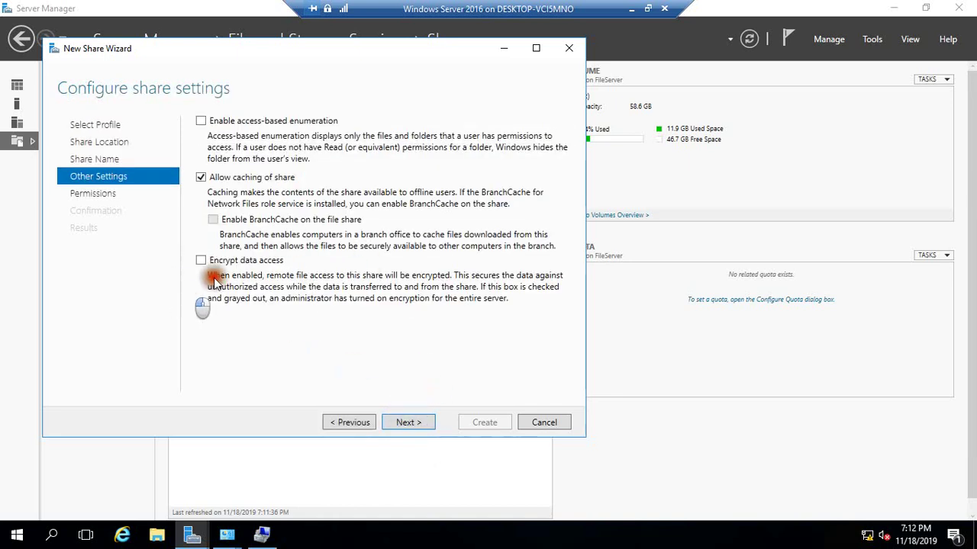
Step: Disable caching and enable access-based enumeration for the visible share, then proceed to its permissions
left_click(199, 178)
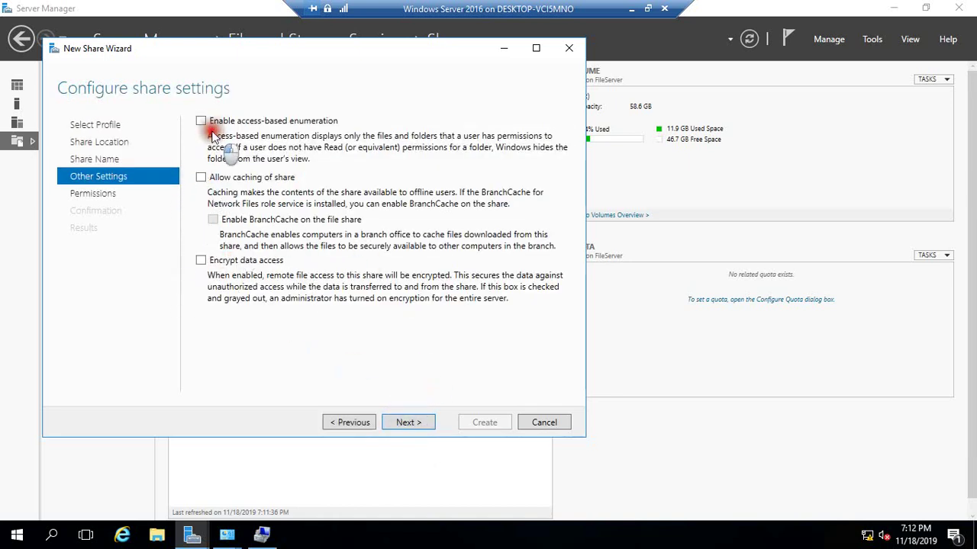
left_click(203, 121)
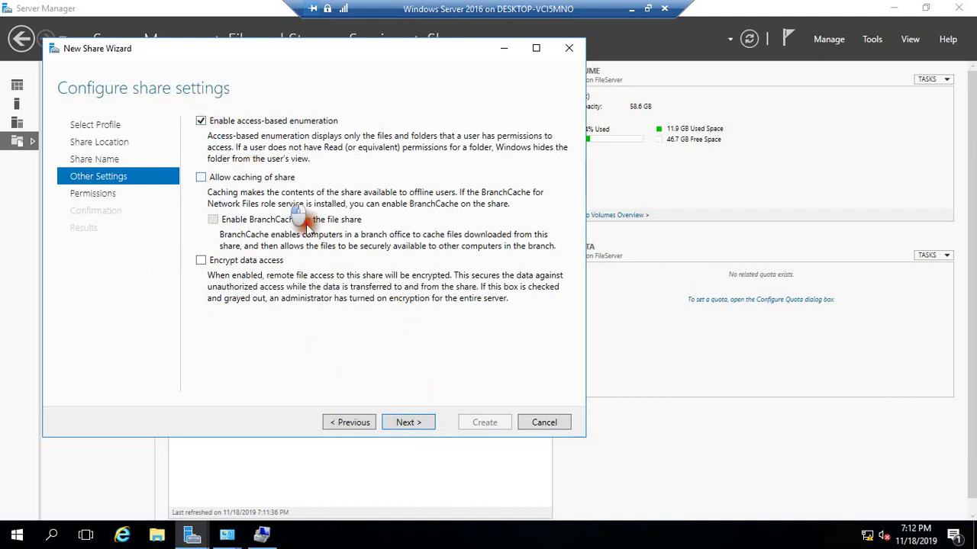
left_click(387, 422)
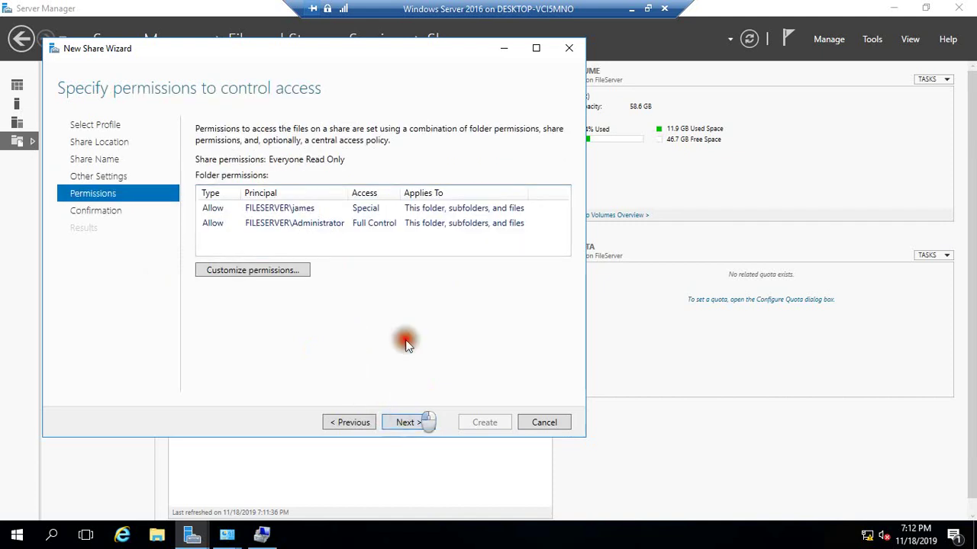
Step: Review the visible share's folder permissions, accept them, create the share and close the wizard
left_click(258, 275)
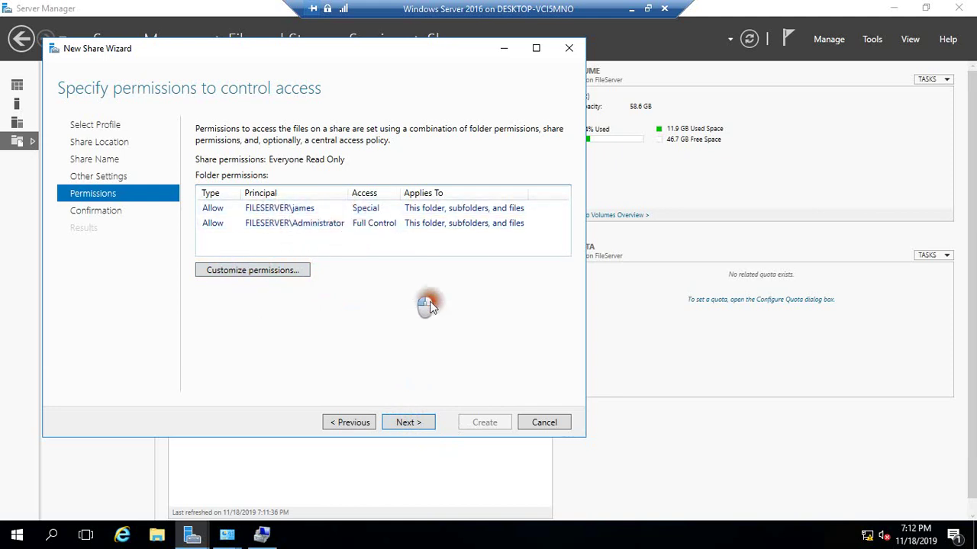
left_click(309, 224)
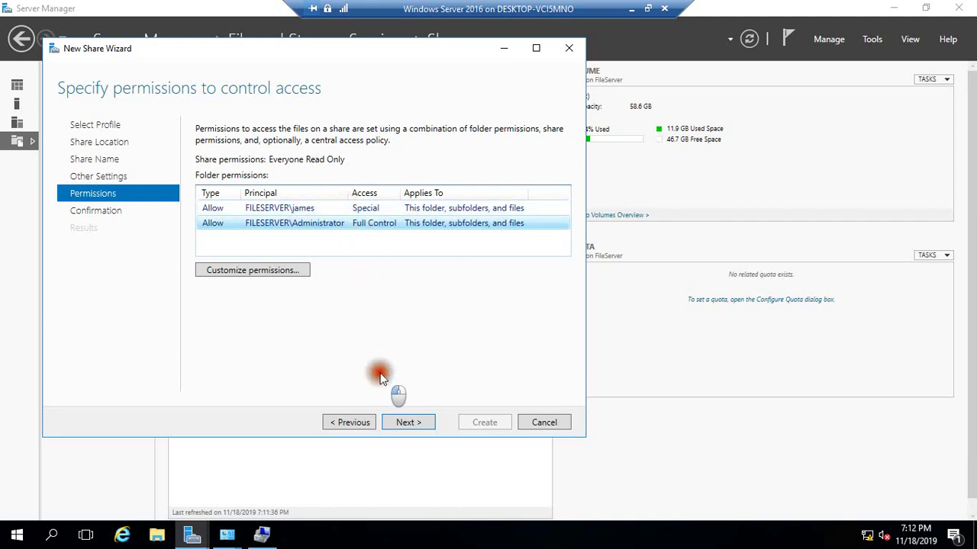
left_click(408, 422)
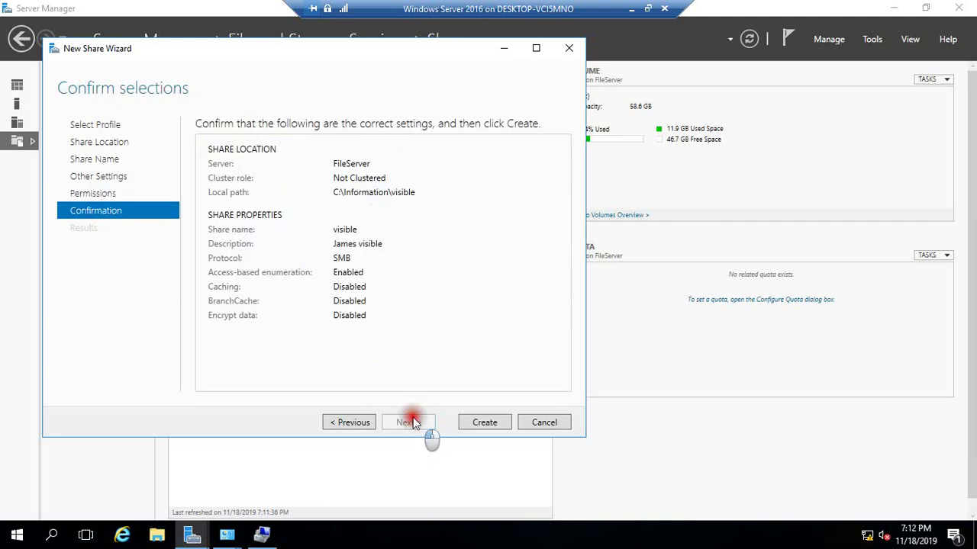
left_click(481, 422)
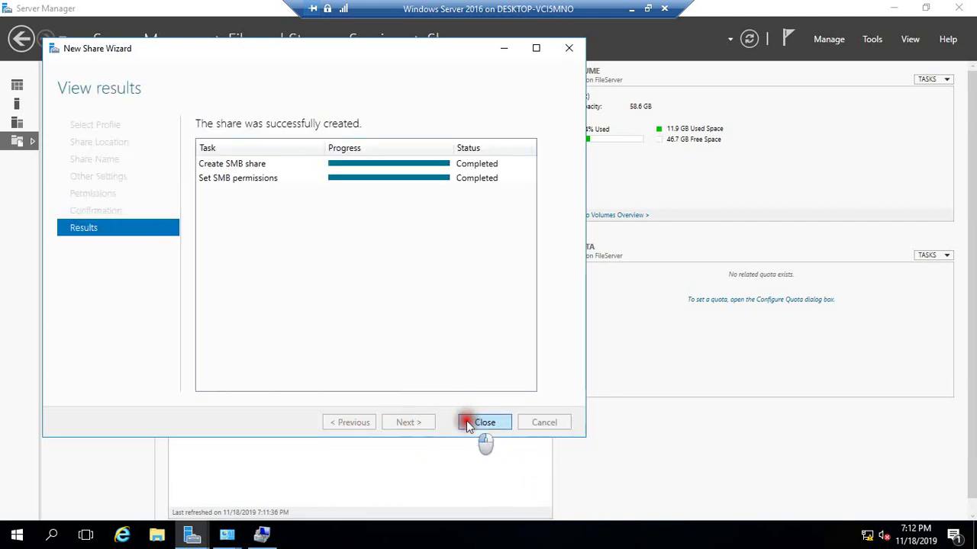
left_click(469, 423)
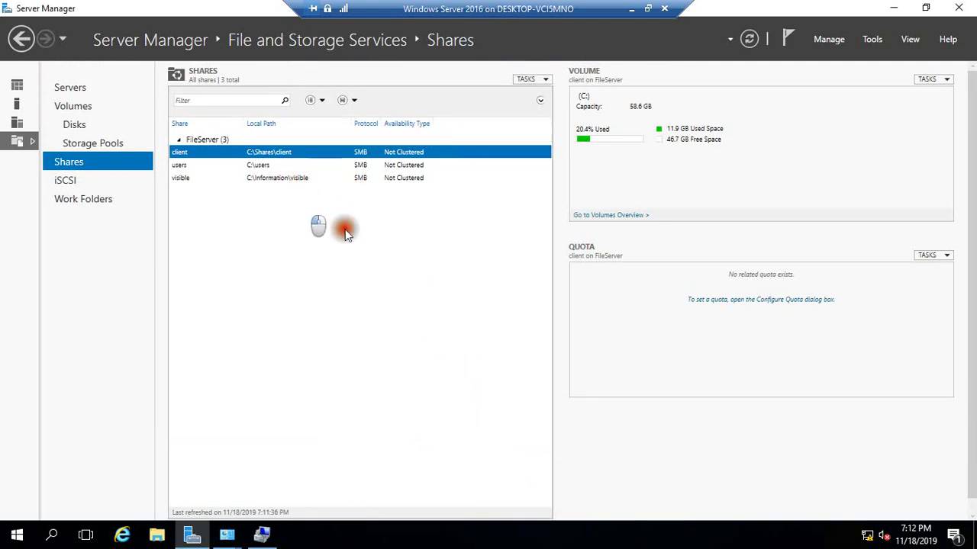
Step: Start another new file share with the SMB Share - Quick profile and proceed to its location settings
left_click(543, 79)
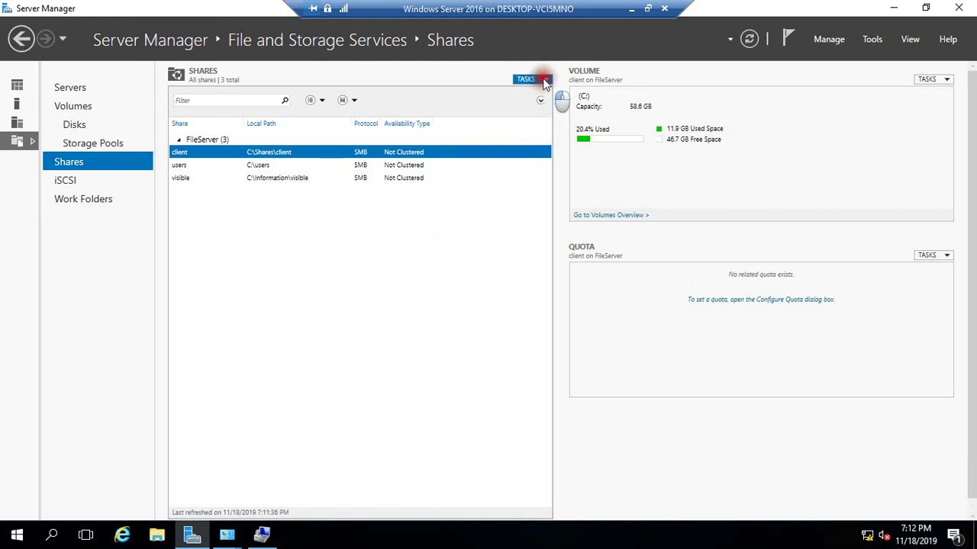
left_click(546, 96)
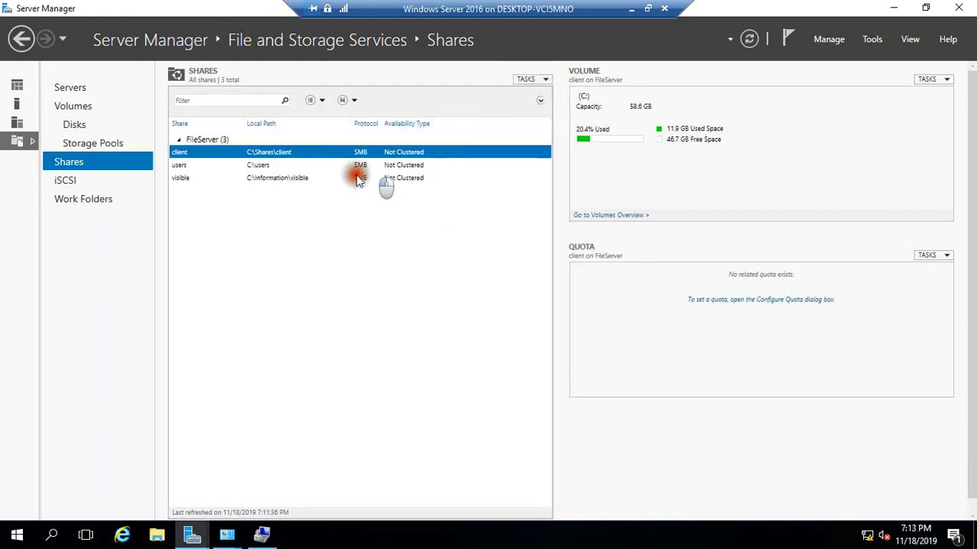
left_click(544, 79)
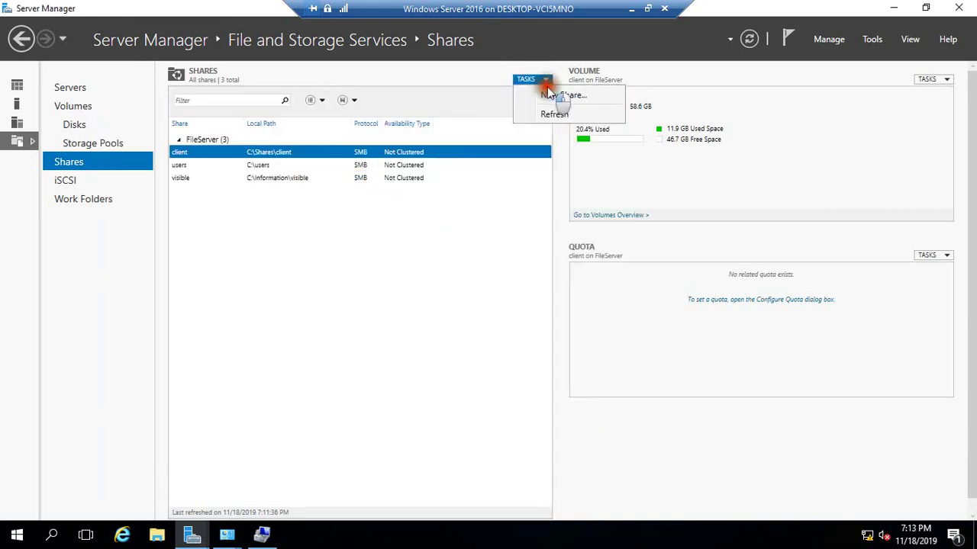
left_click(547, 95)
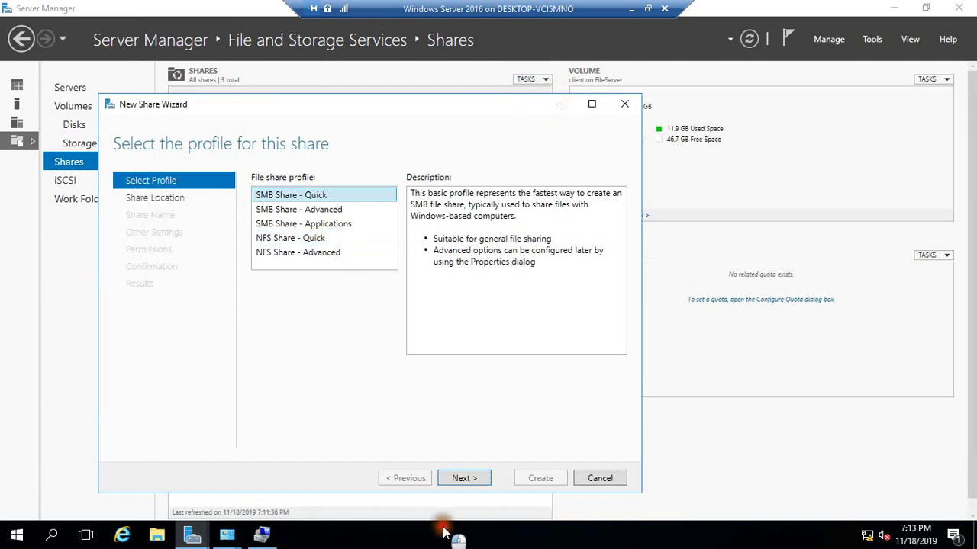
left_click(463, 479)
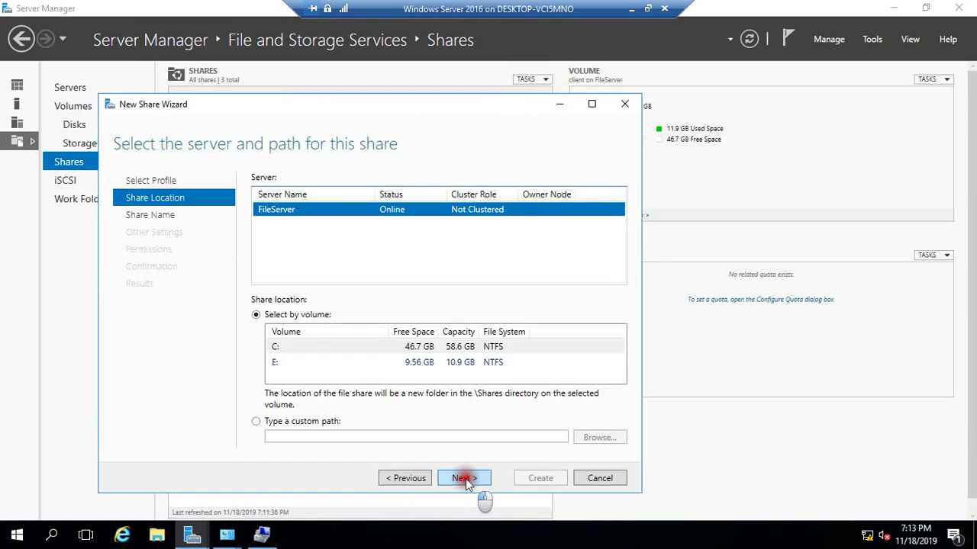
Step: Set the share location to the custom path C:\Information\Invisible on FileServer and proceed to the share name
left_click(257, 422)
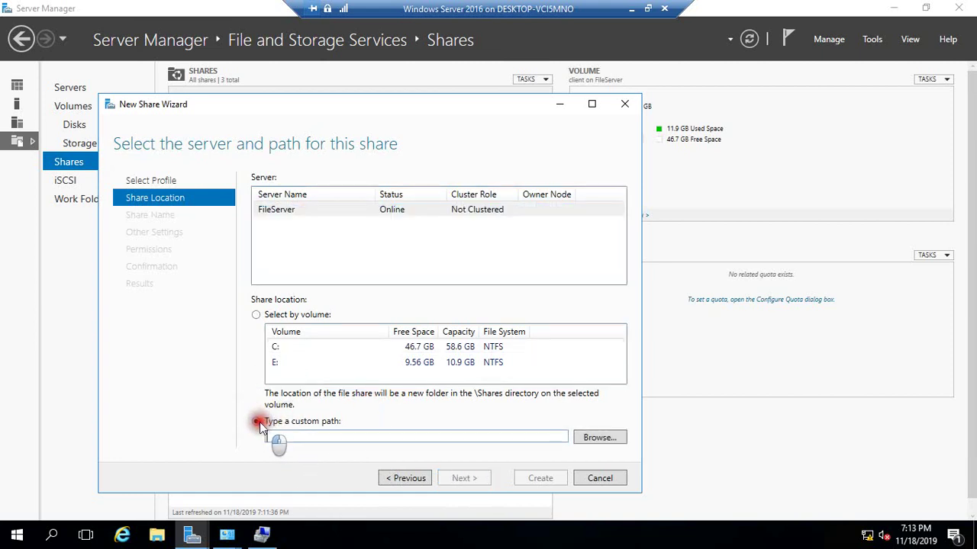
left_click(600, 438)
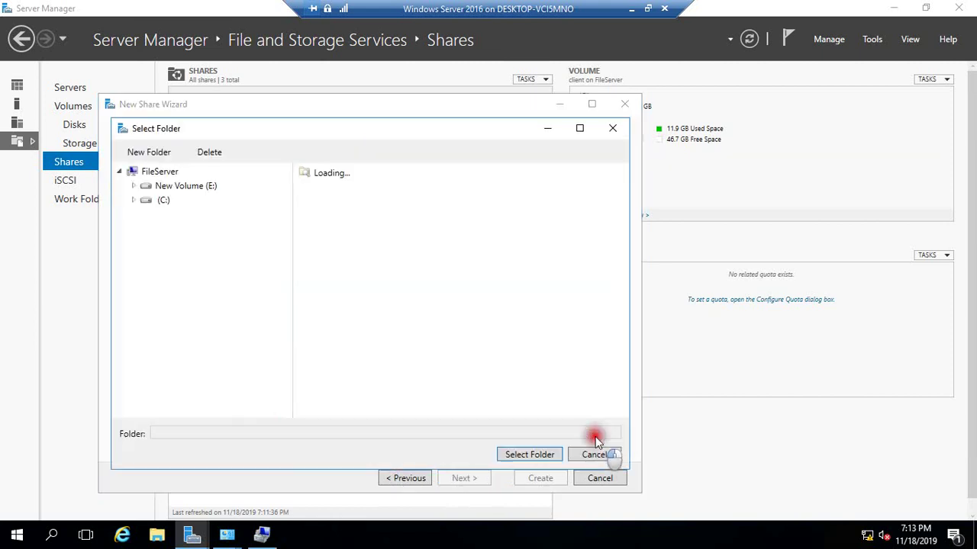
left_click(163, 200)
left_click(212, 217)
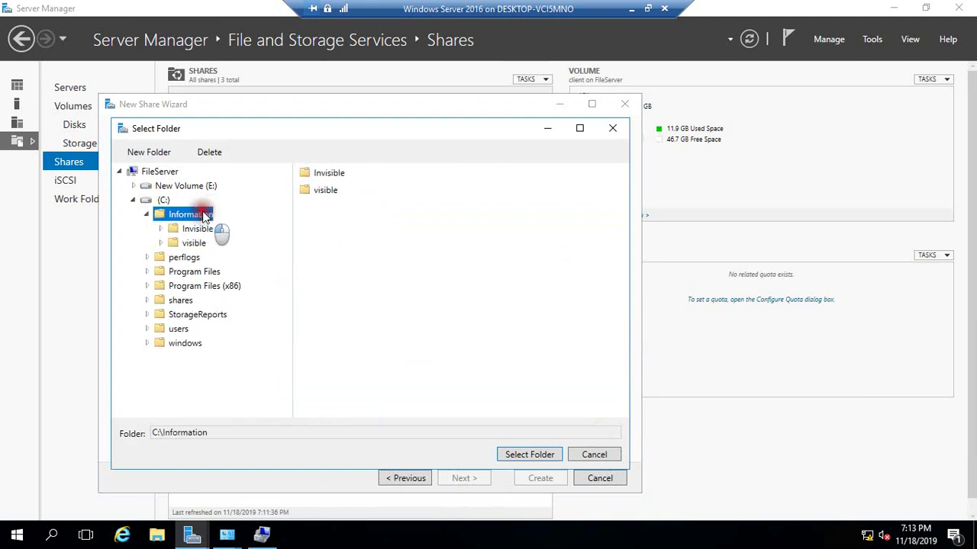
left_click(330, 174)
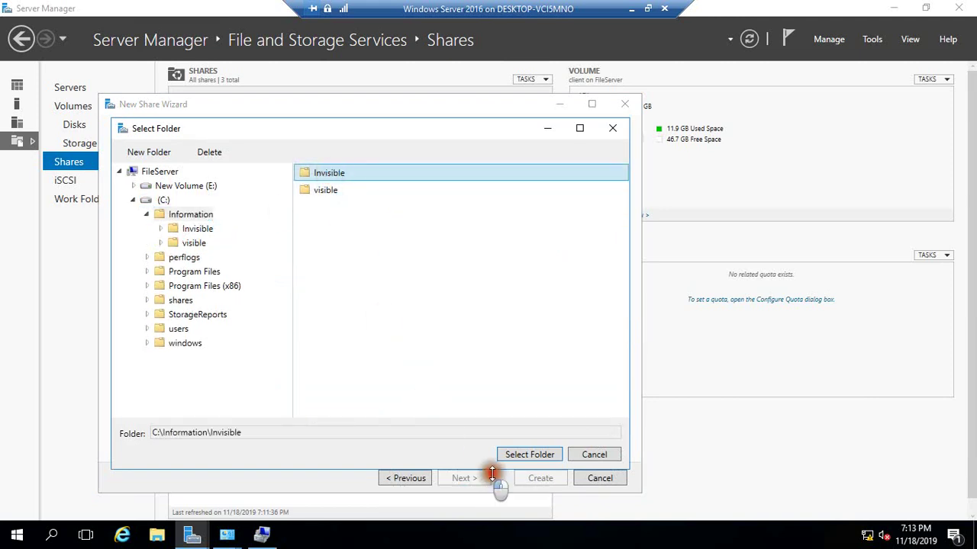
left_click(524, 455)
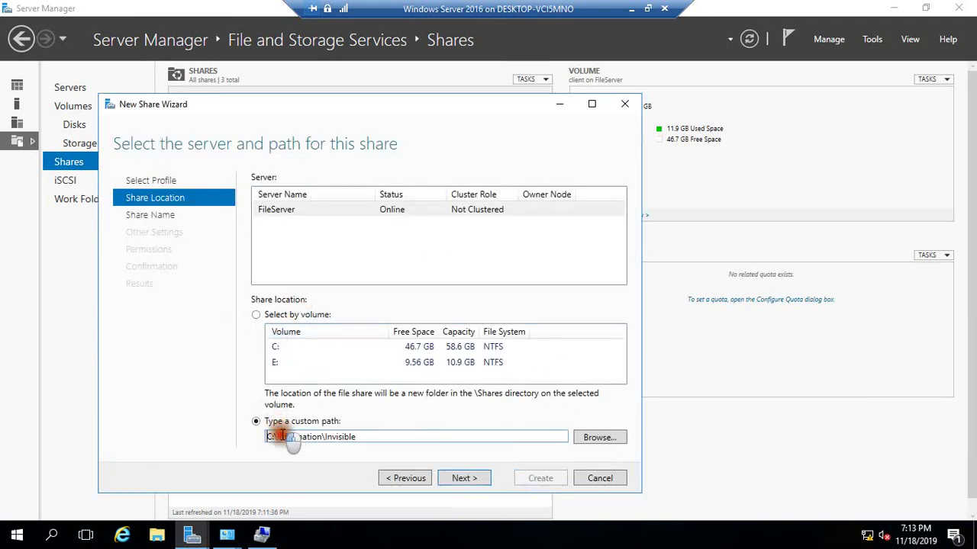
left_click(457, 479)
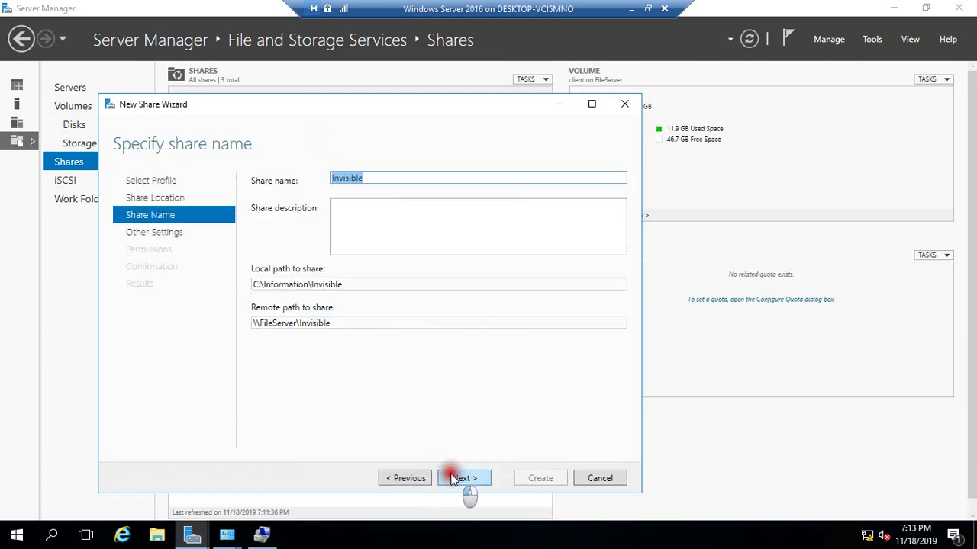
Step: Set the Invisible share's description to the local user's first name followed by "Deny" and proceed to the other settings
left_click(350, 216)
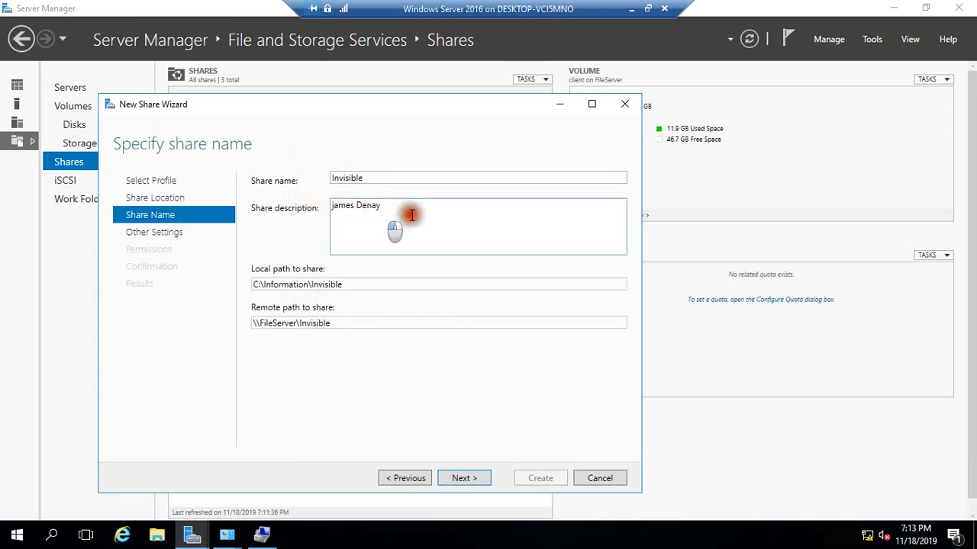
key("BackSpace")
key("BackSpace")
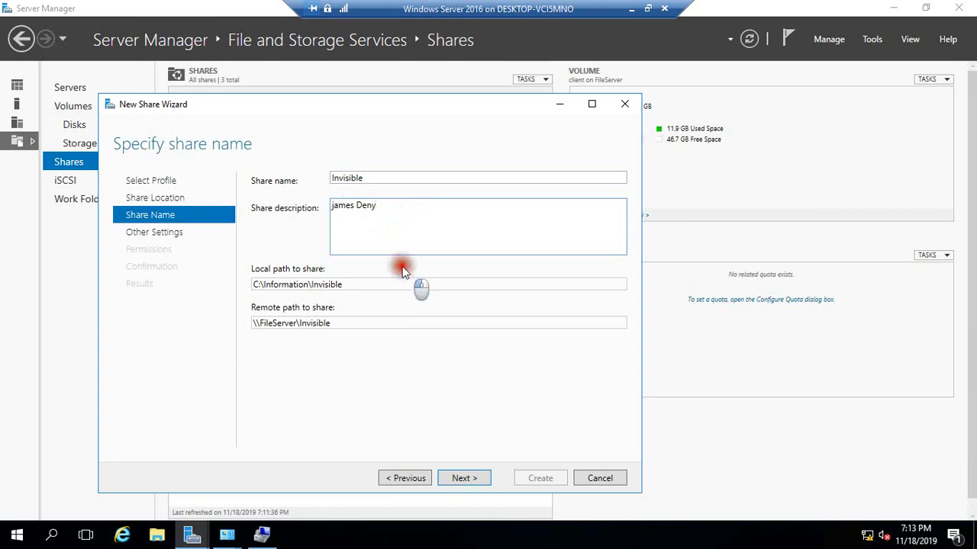
left_click(458, 477)
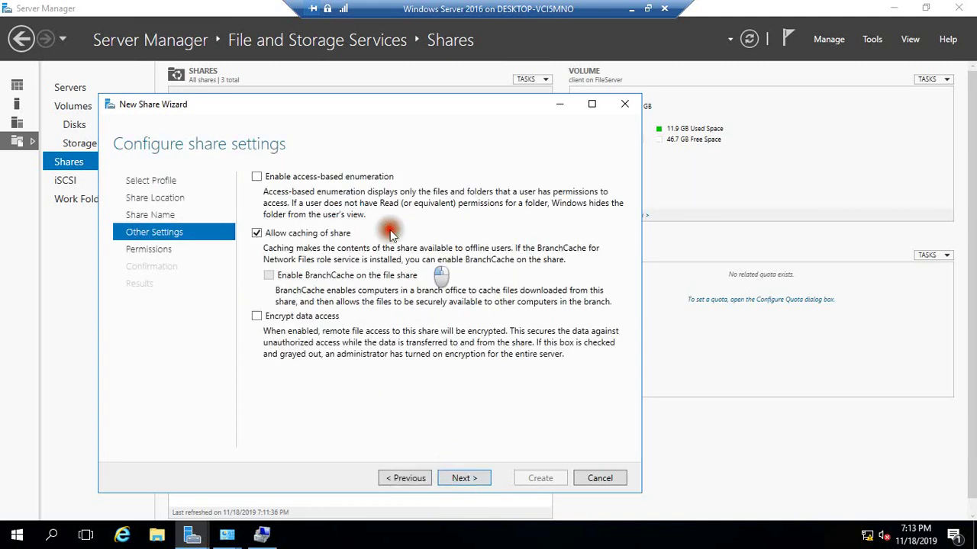
Step: Turn off caching and turn on access-based enumeration for the Invisible share, then proceed to its permissions
left_click(257, 234)
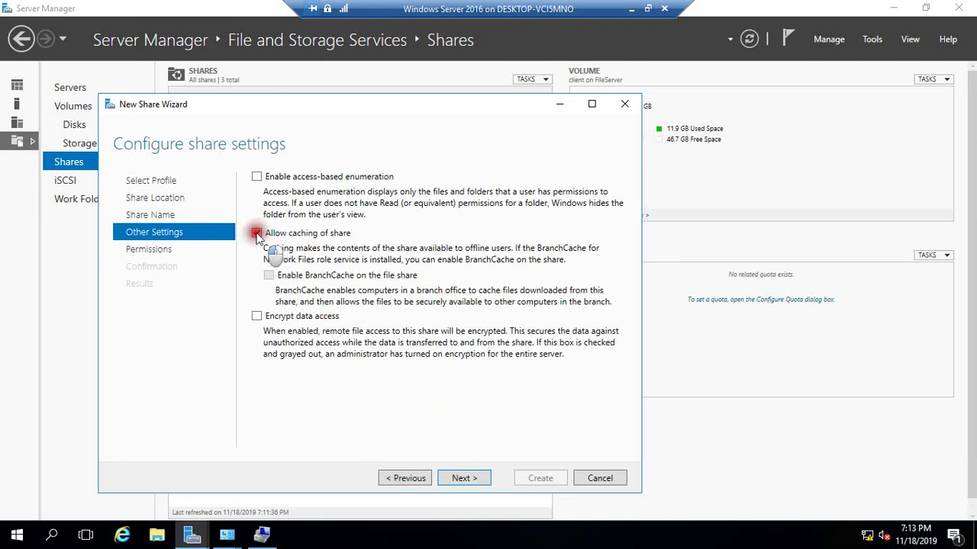
left_click(257, 177)
left_click(461, 478)
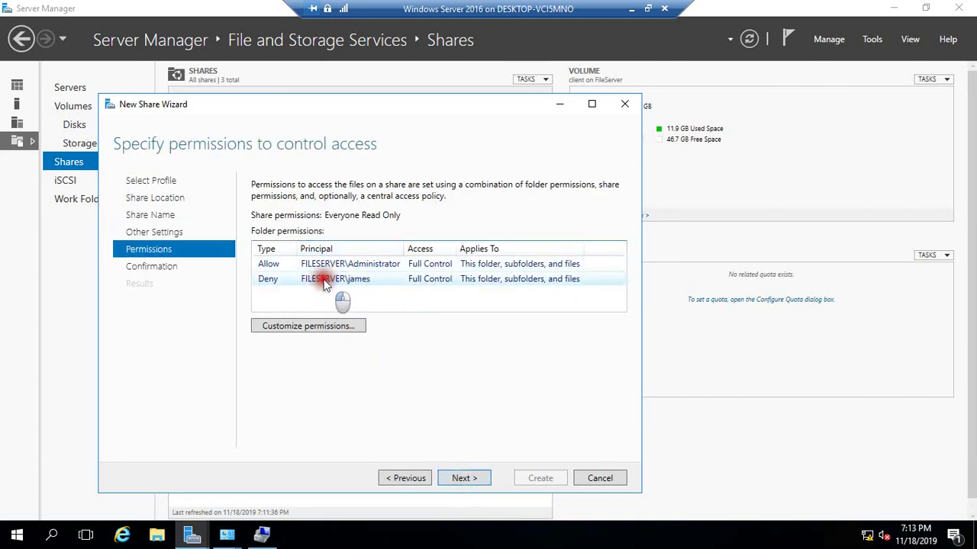
Step: Accept the Invisible share's existing folder permissions, create the share and close the wizard
left_click(290, 326)
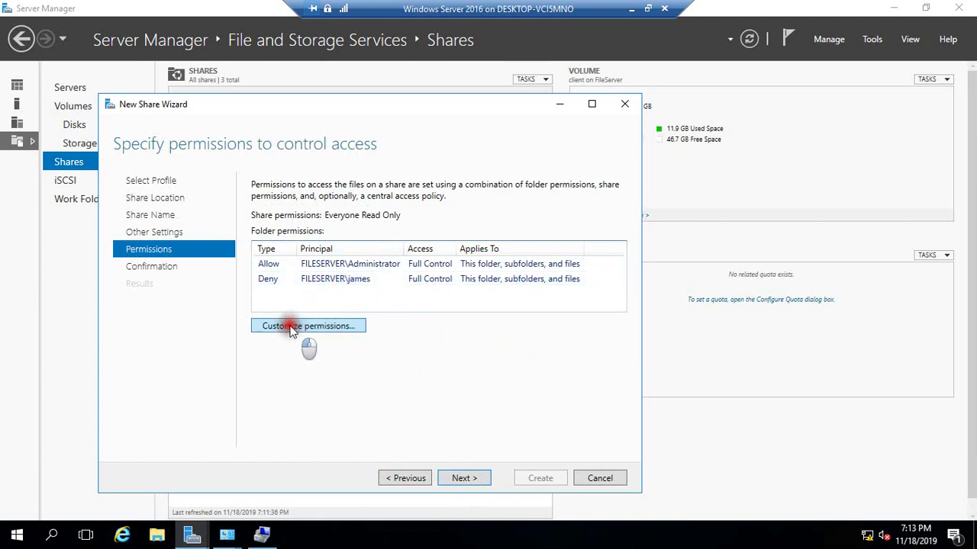
left_click(458, 478)
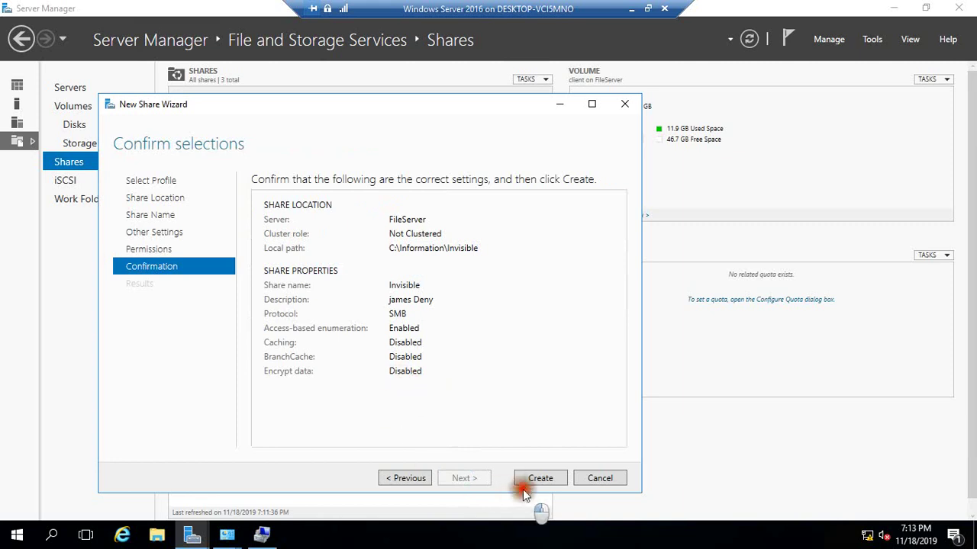
left_click(534, 479)
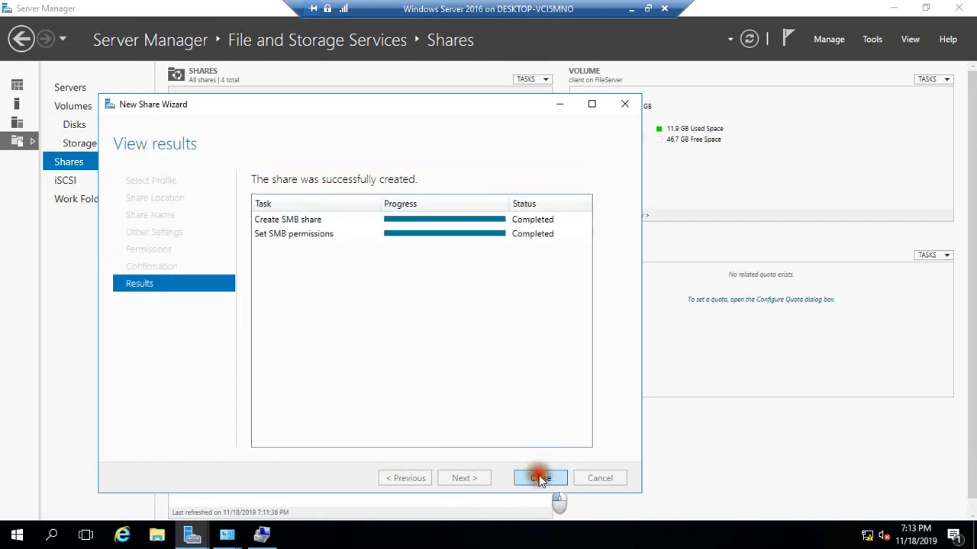
left_click(540, 477)
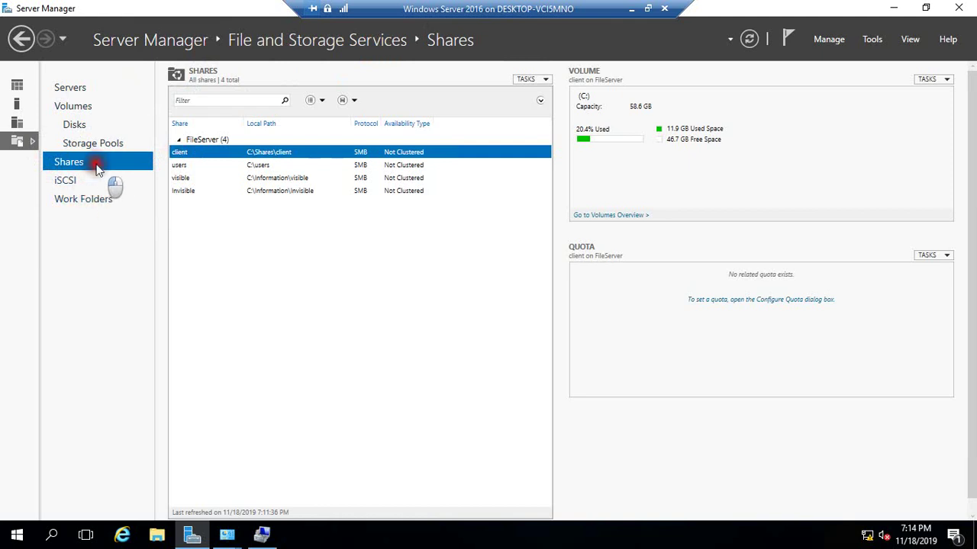
Step: Review the client share's general, permissions, settings and management properties, then close them
right_click(287, 152)
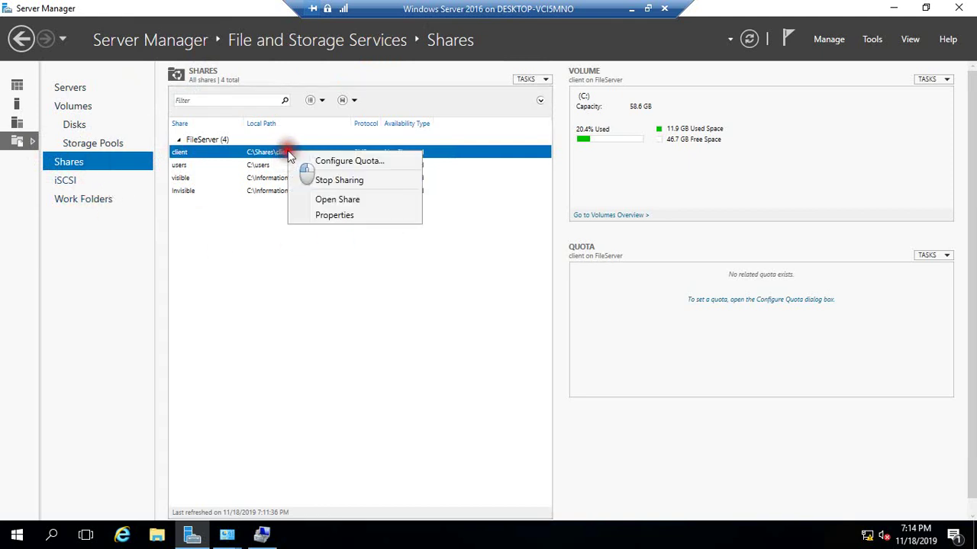
left_click(336, 215)
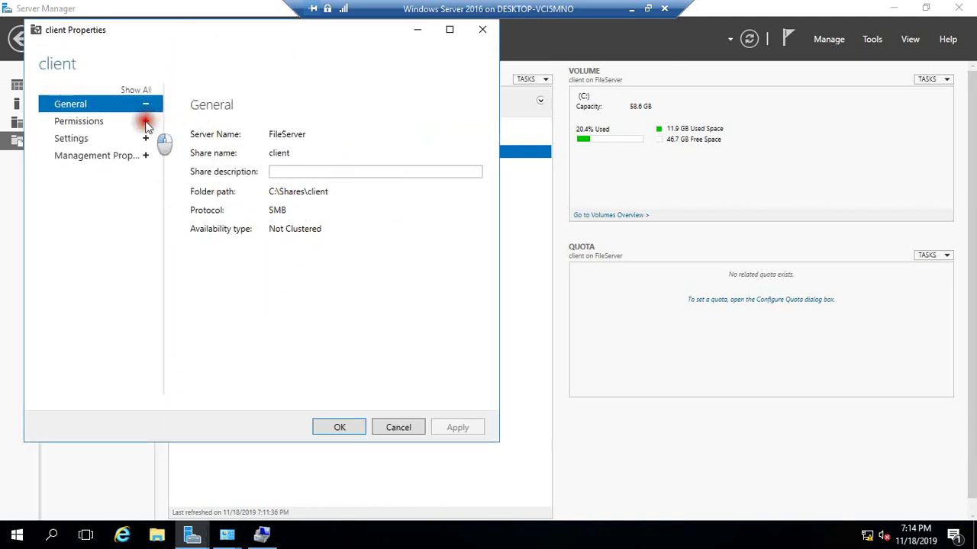
left_click(145, 122)
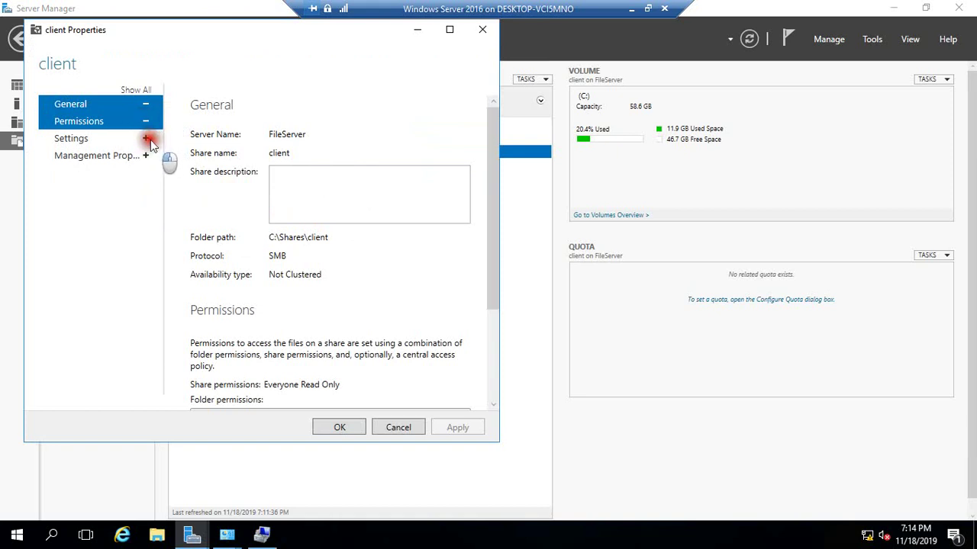
left_click(146, 138)
left_click(146, 155)
left_click(345, 421)
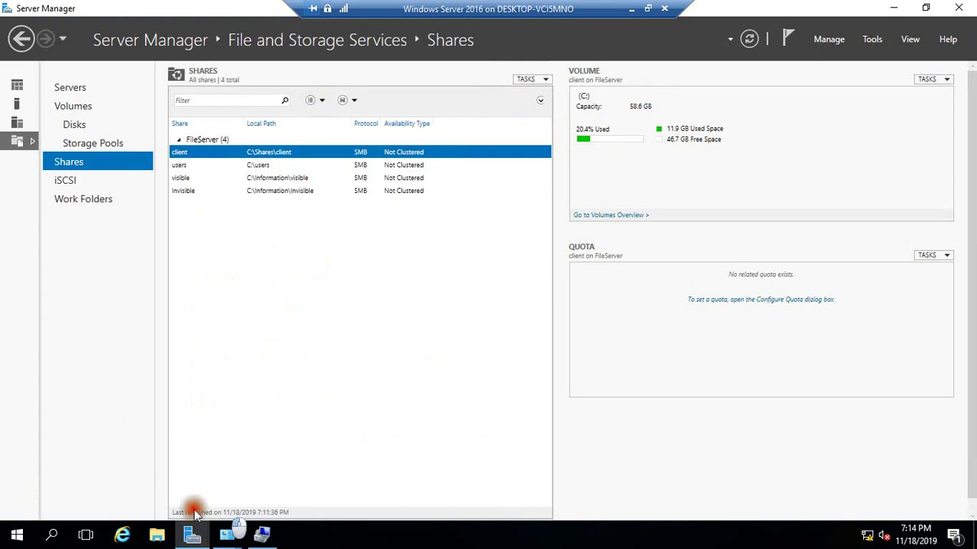
Step: Sign out of the current Administrator session on the Windows Server 2016 virtual machine
right_click(11, 533)
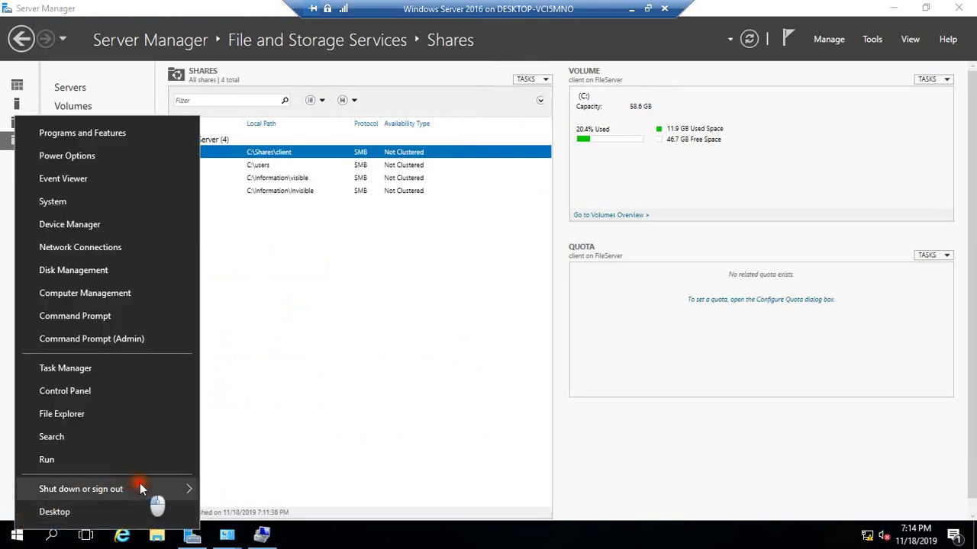
mouse_move(180, 484)
left_click(247, 437)
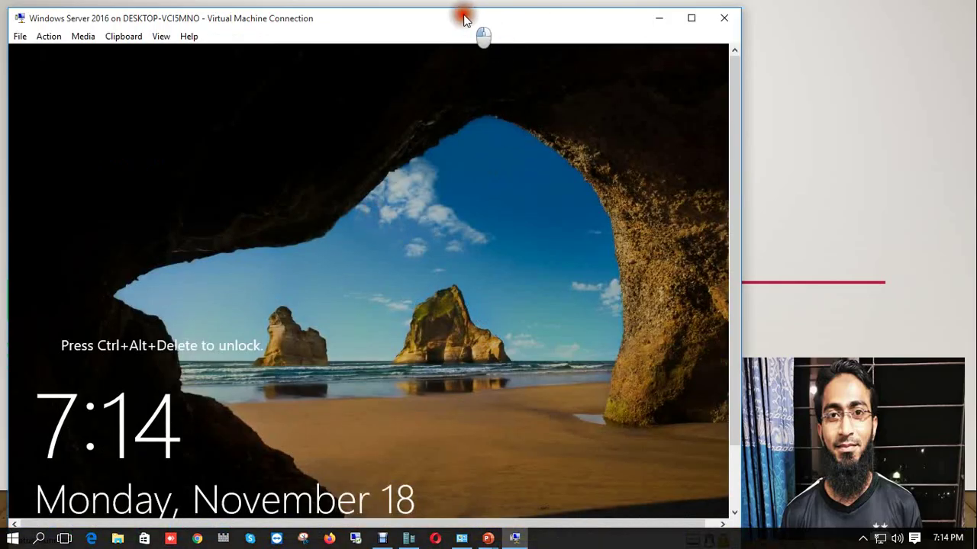
Step: Dismiss the virtual machine's lock screen to reach the sign-in page and display the machine in full-screen mode
left_click_drag(464, 18, 536, 11)
left_click(115, 31)
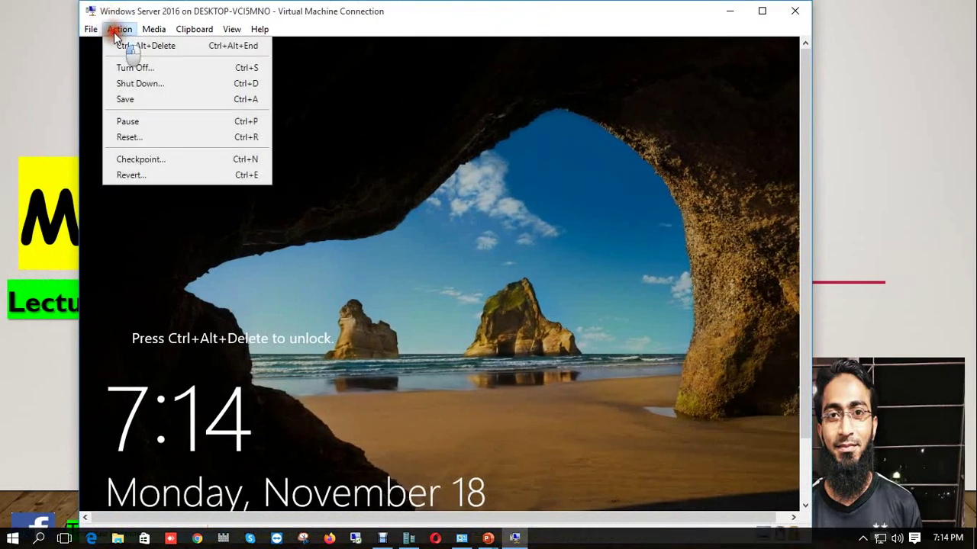
left_click(137, 46)
left_click(232, 29)
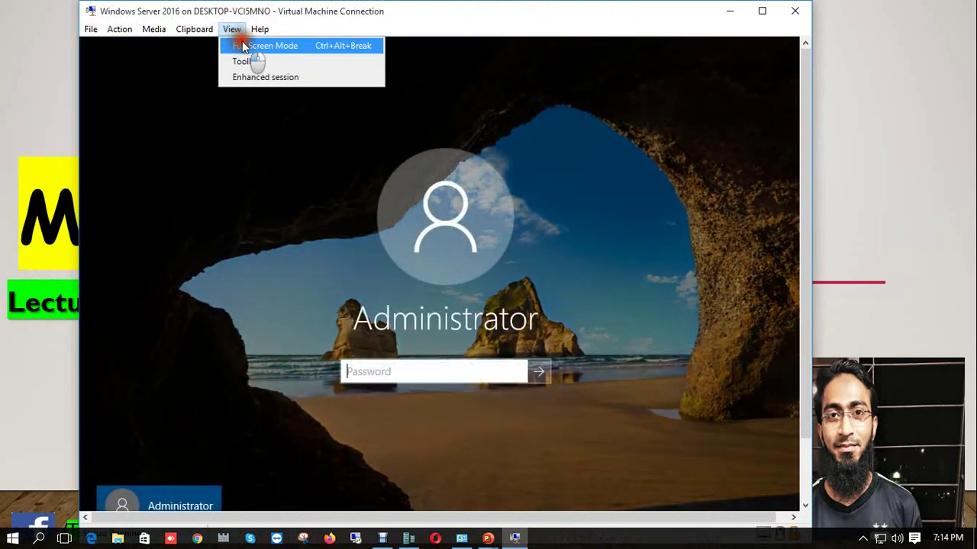
left_click(241, 45)
Step: Sign in to the server as the local user by entering the account password
left_click(229, 513)
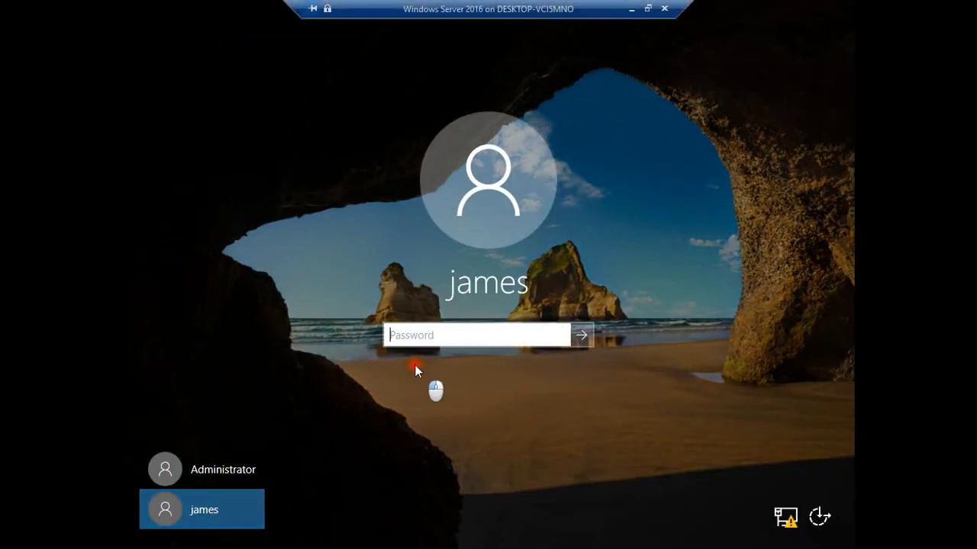
type("••")
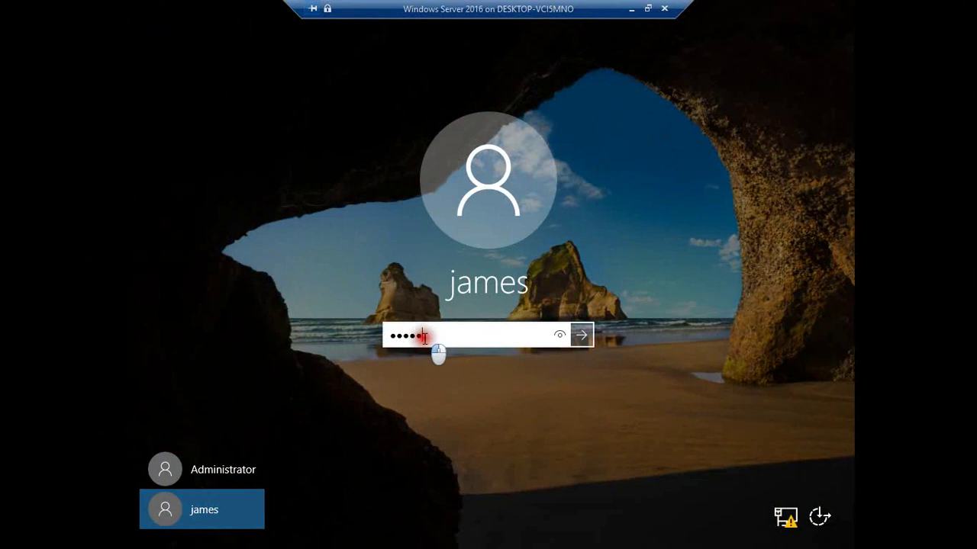
key("Return")
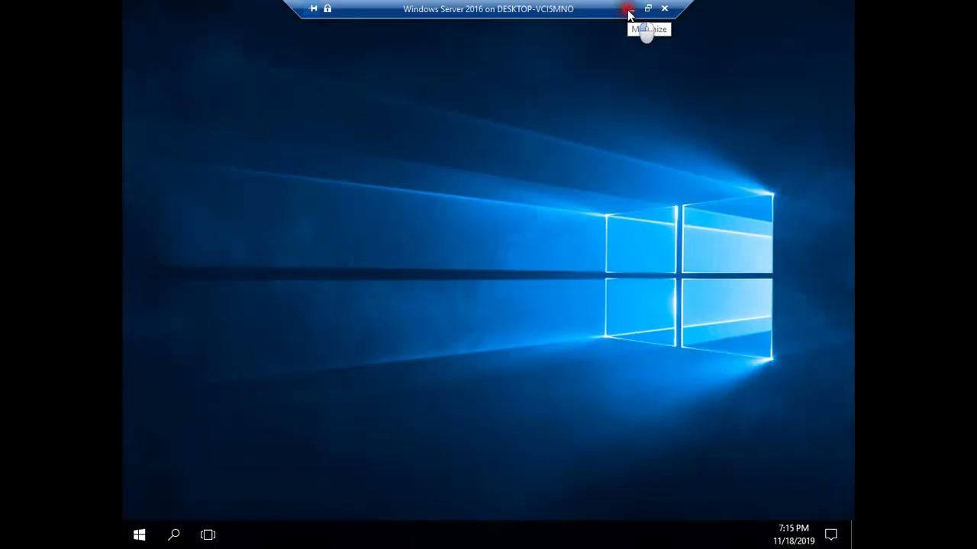
left_click(628, 11)
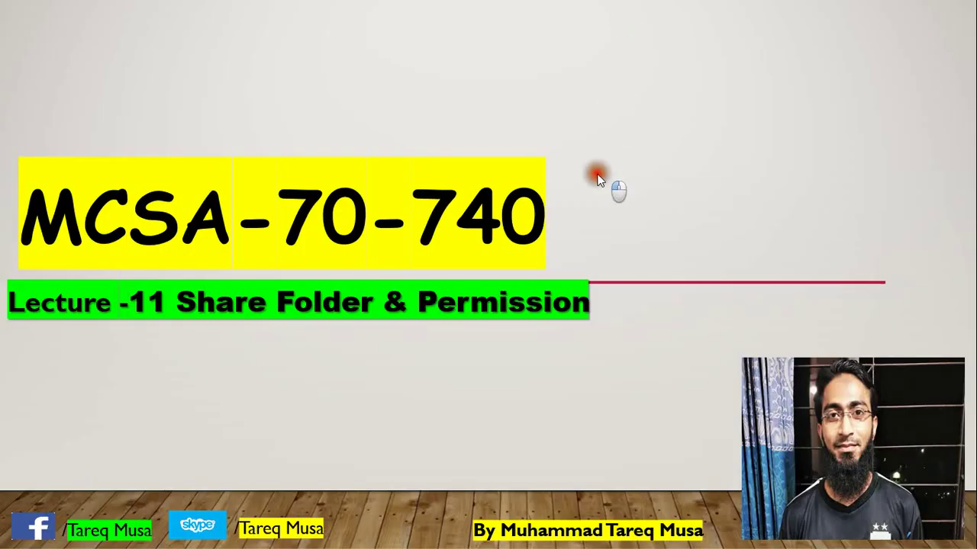
key("super+d")
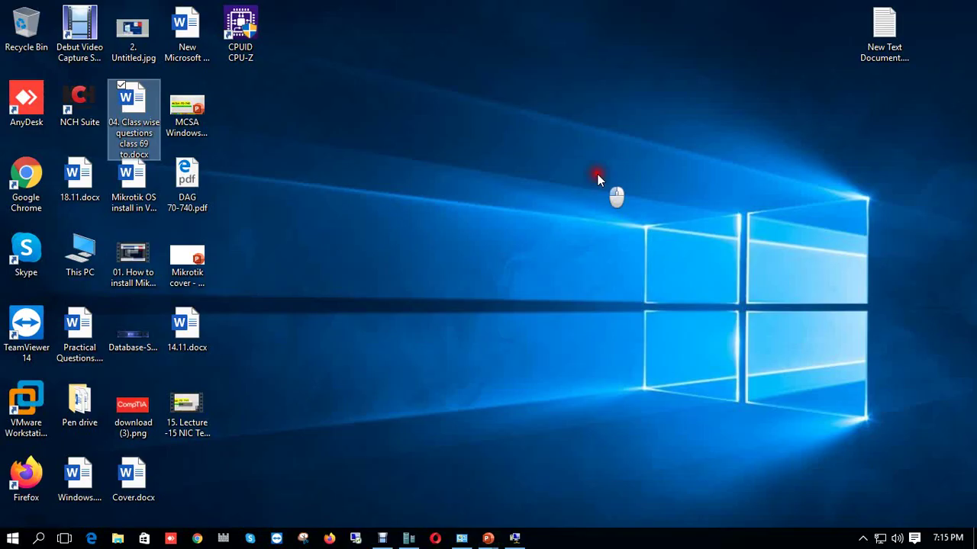
left_click(404, 540)
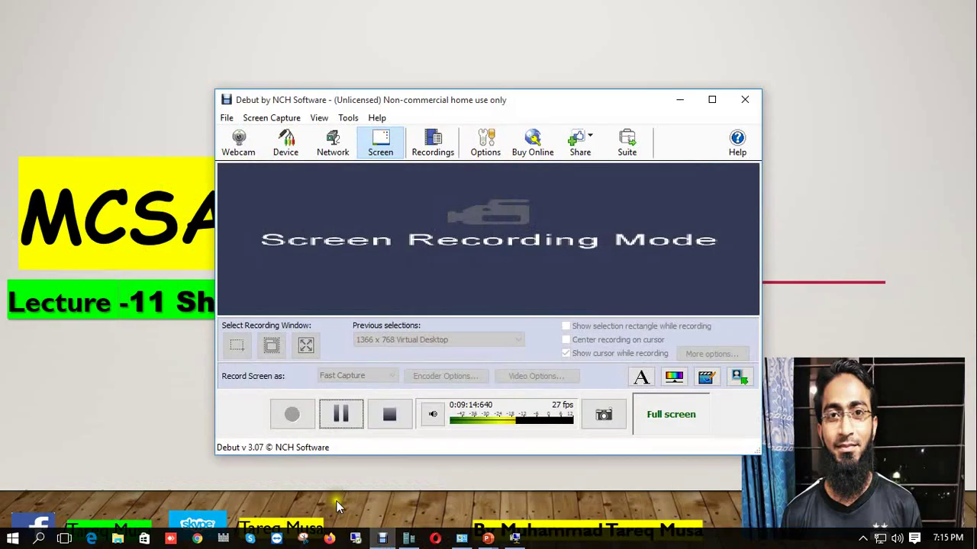
left_click(336, 416)
key("super+d")
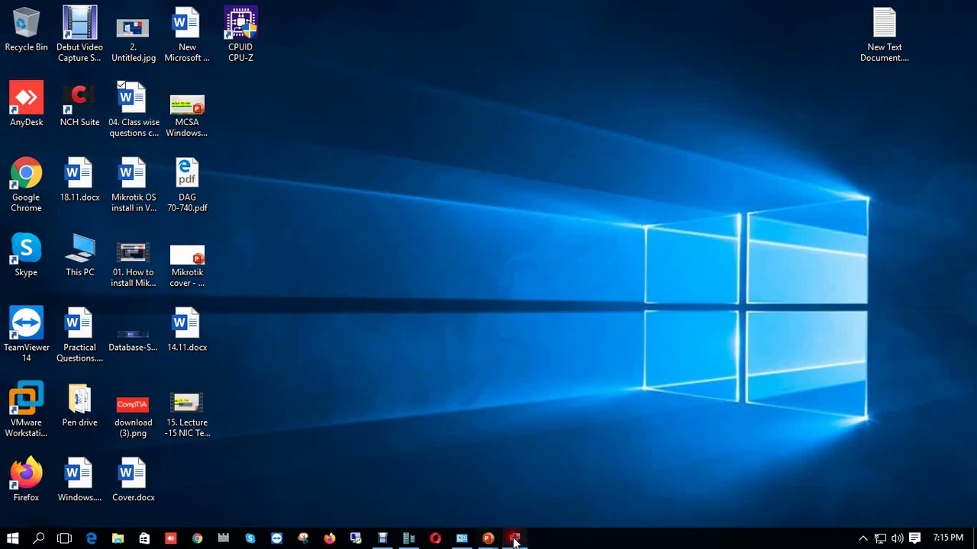
left_click(514, 538)
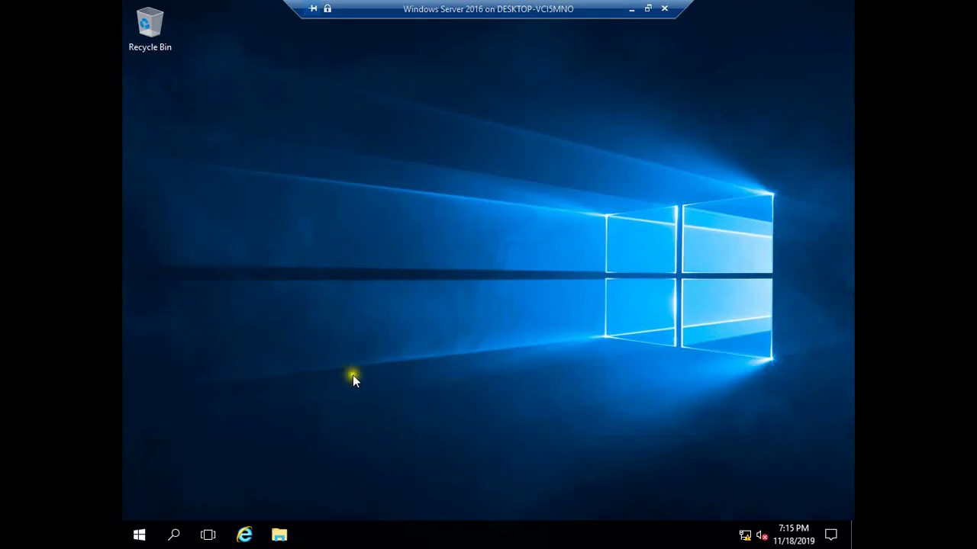
Step: Browse to the Information folder on Local Disk (C:) in File Explorer
left_click(279, 535)
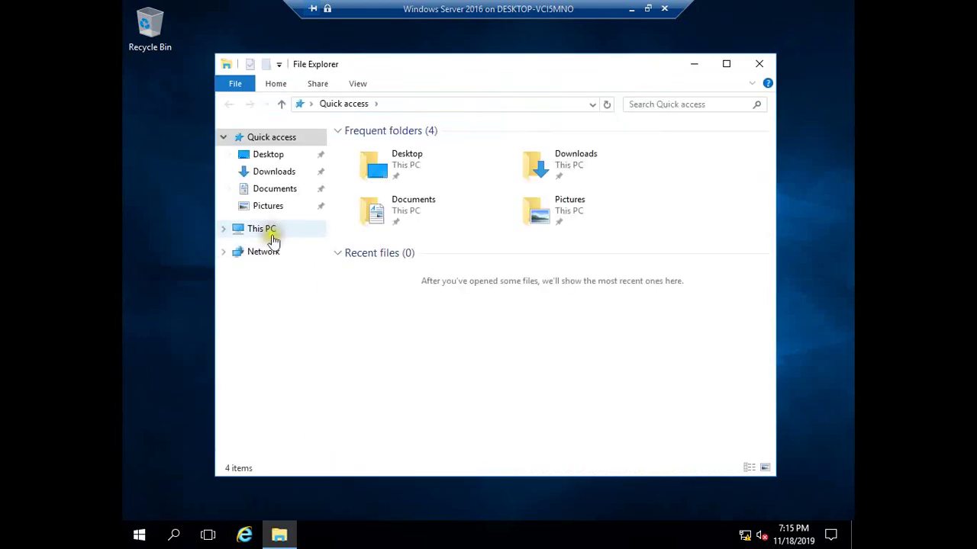
left_click(271, 235)
double_click(355, 294)
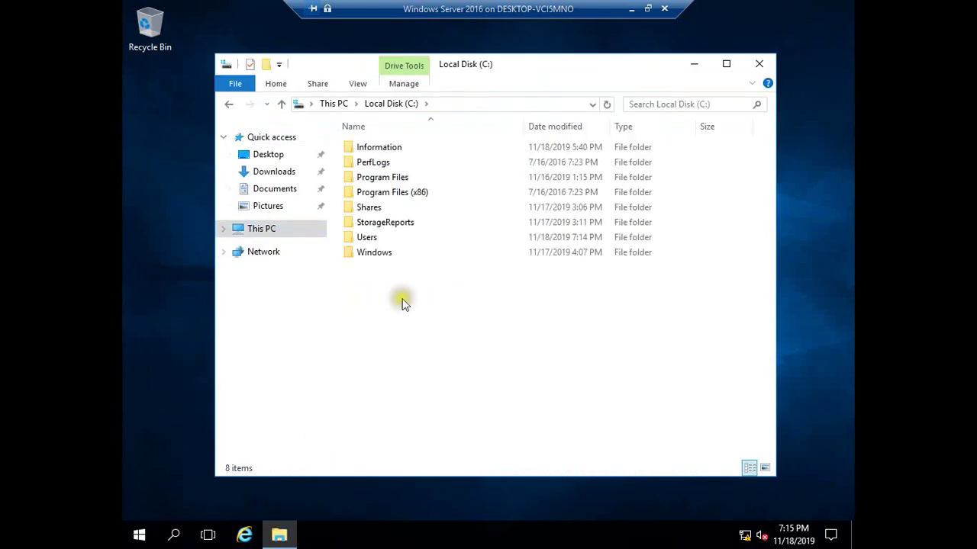
double_click(394, 153)
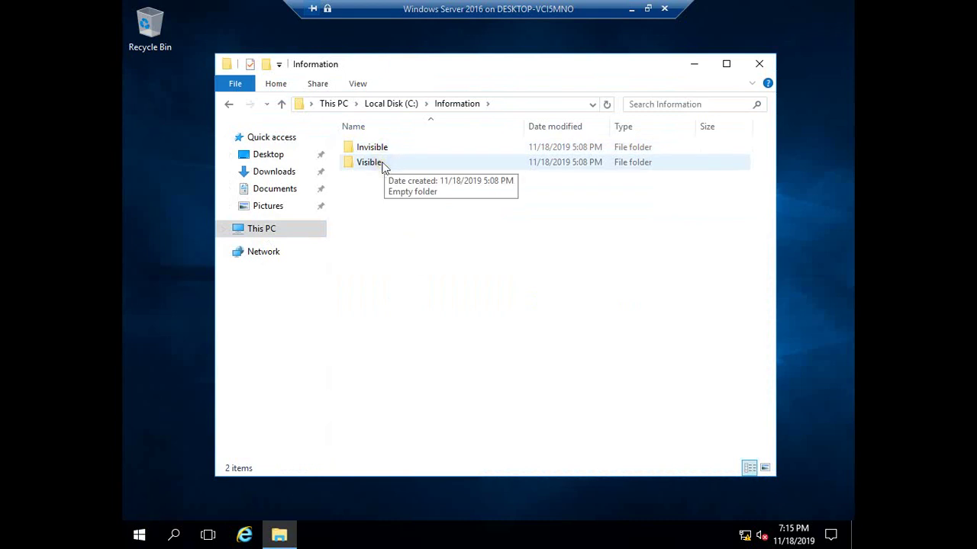
Step: Test the local user's access by opening the Visible folder and trying to open Invisible, requesting permanent access to it
double_click(384, 165)
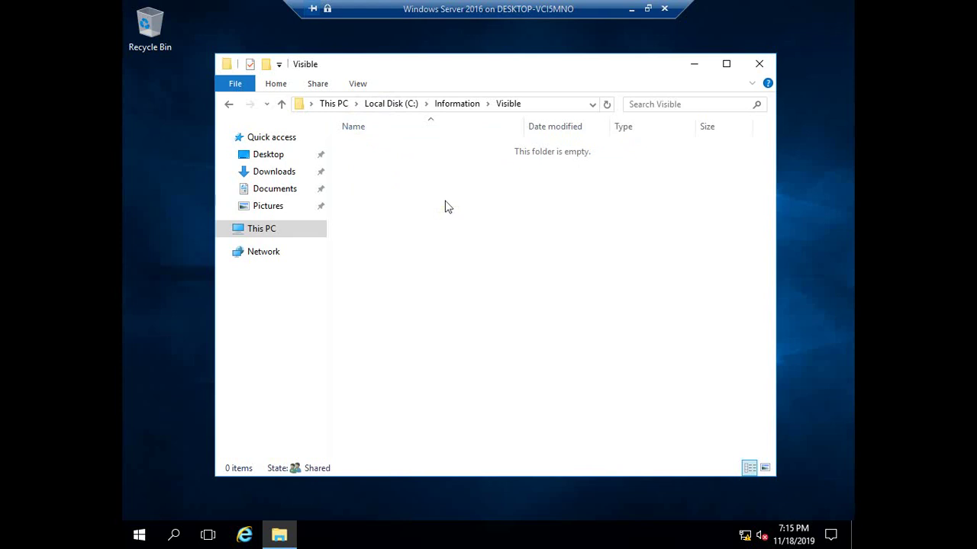
left_click(281, 104)
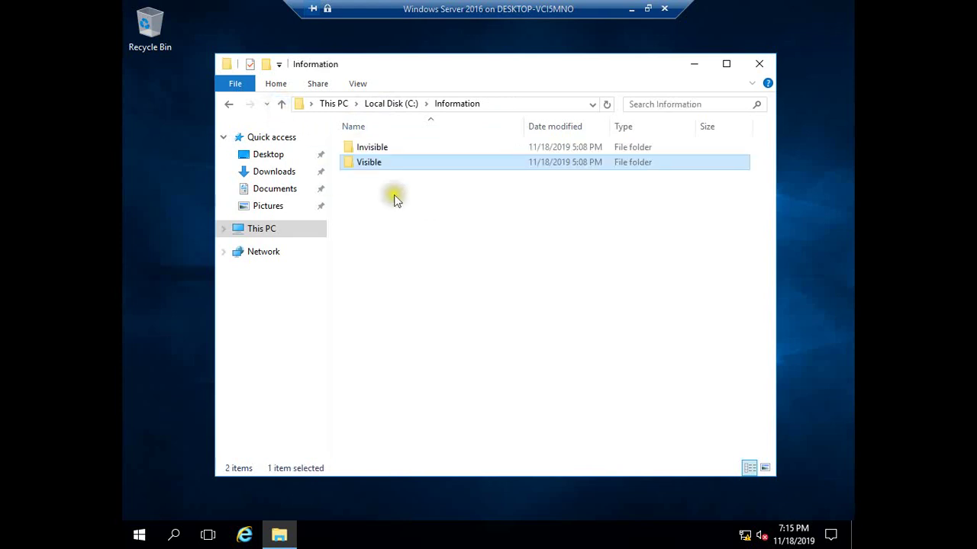
double_click(383, 149)
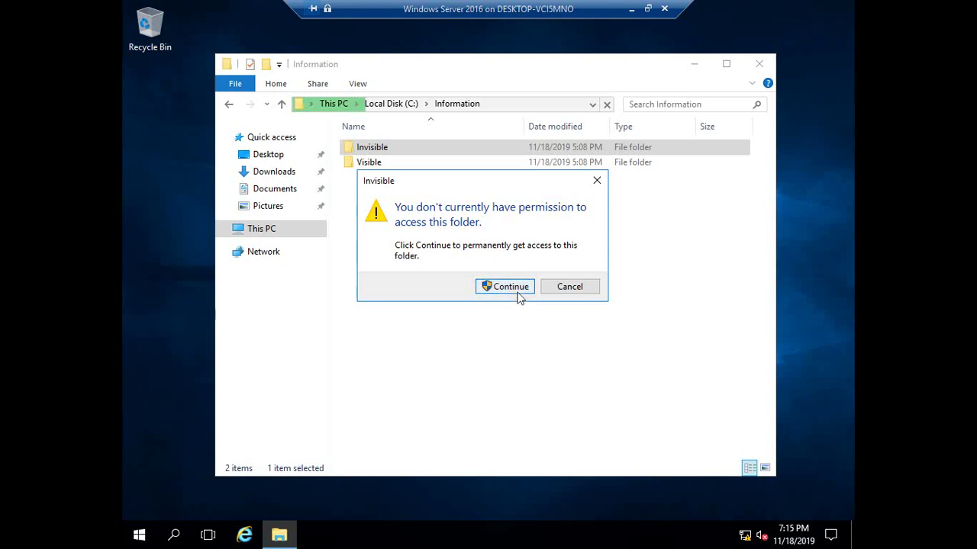
left_click(518, 286)
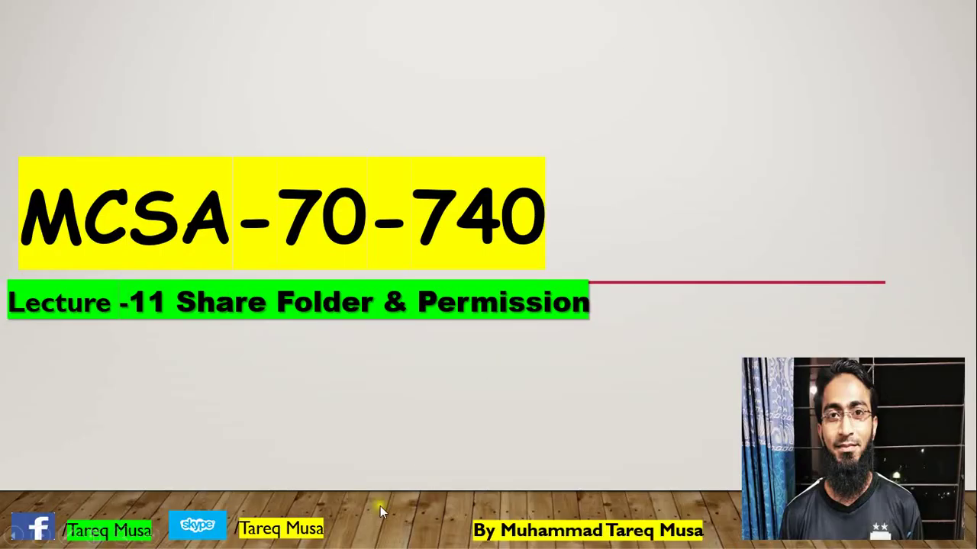
key("super+d")
left_click(383, 537)
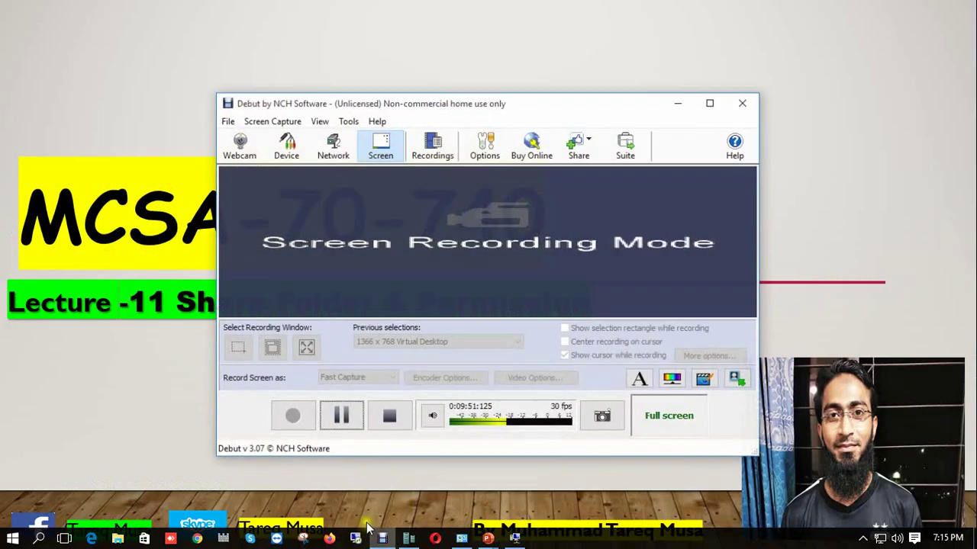